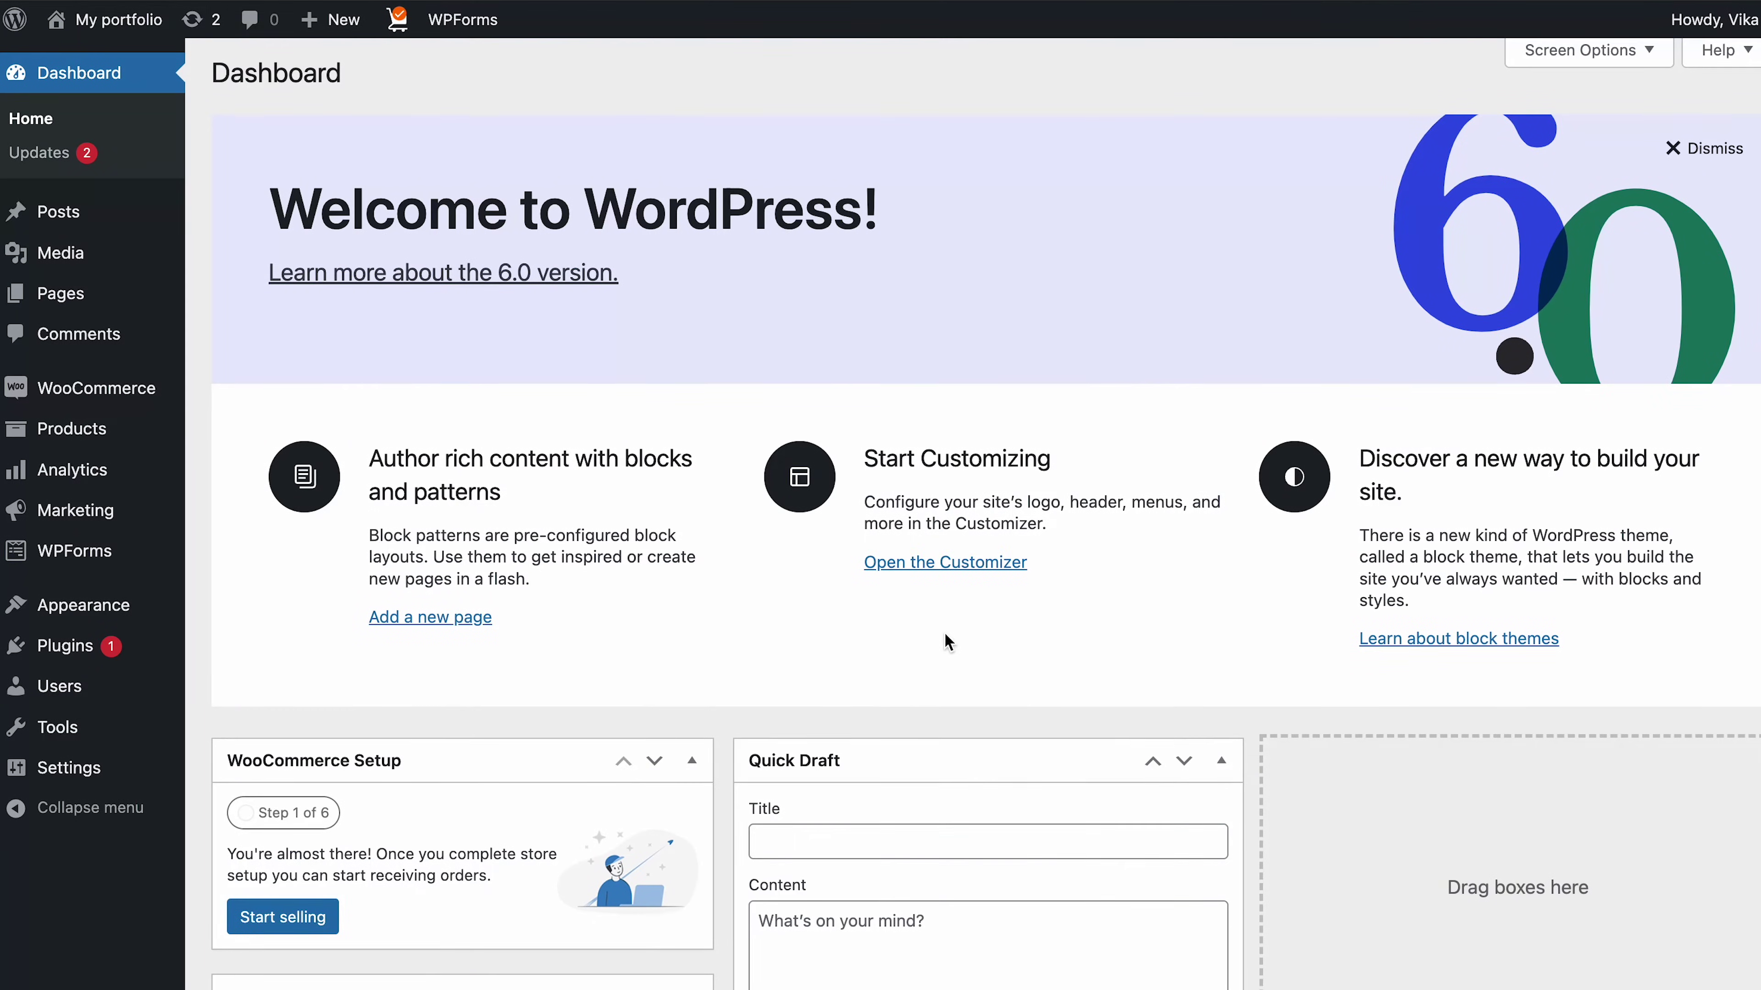
Step: In Appearance > Widgets, drag a Page List block into the Footer Builder Widget 1 area
mouse_move(123, 603)
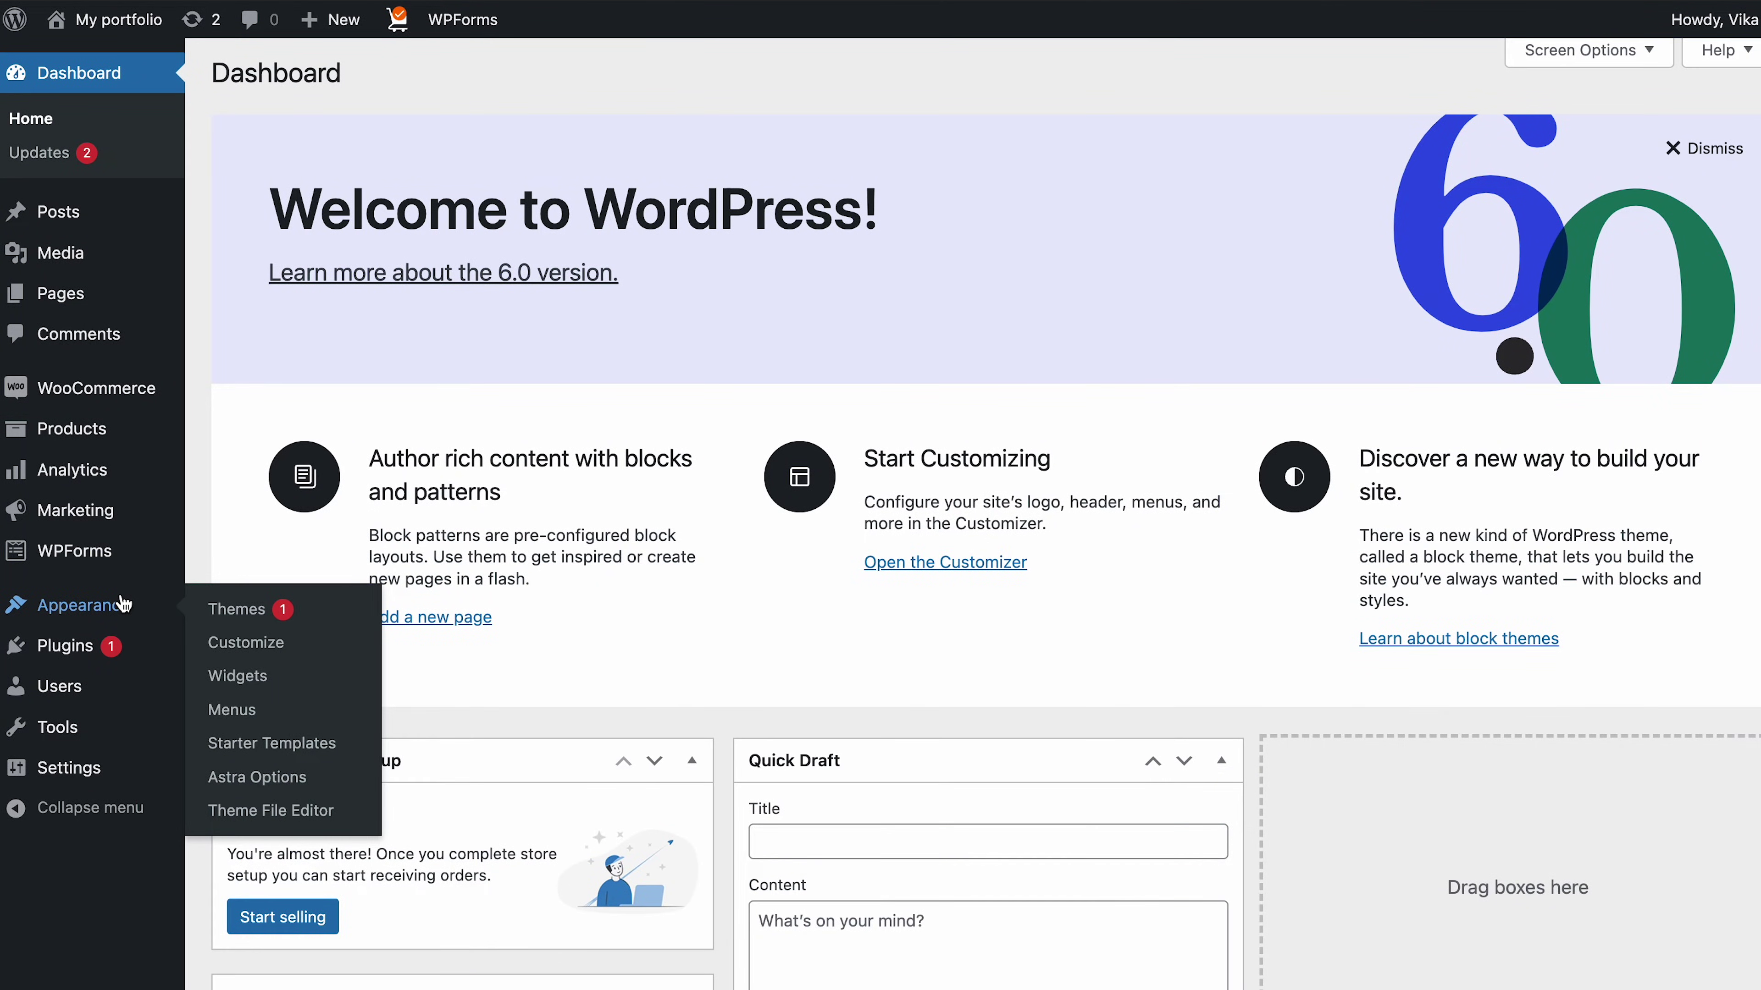
left_click(238, 677)
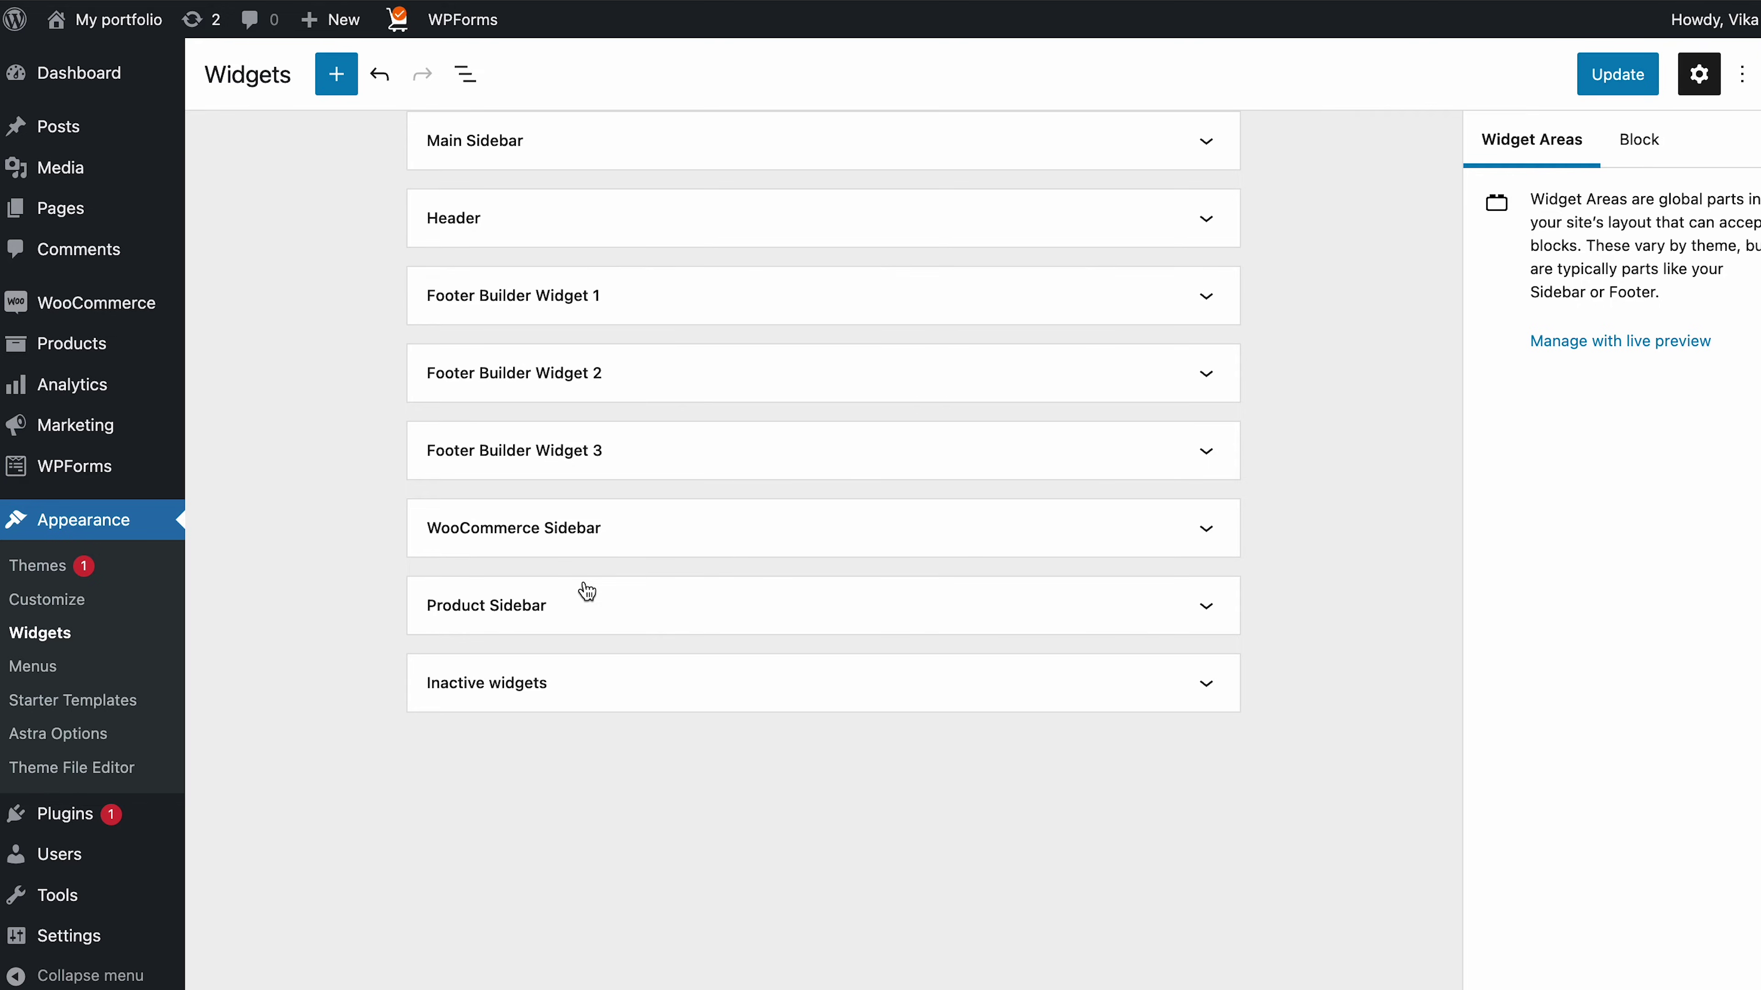
left_click(1209, 295)
left_click(337, 74)
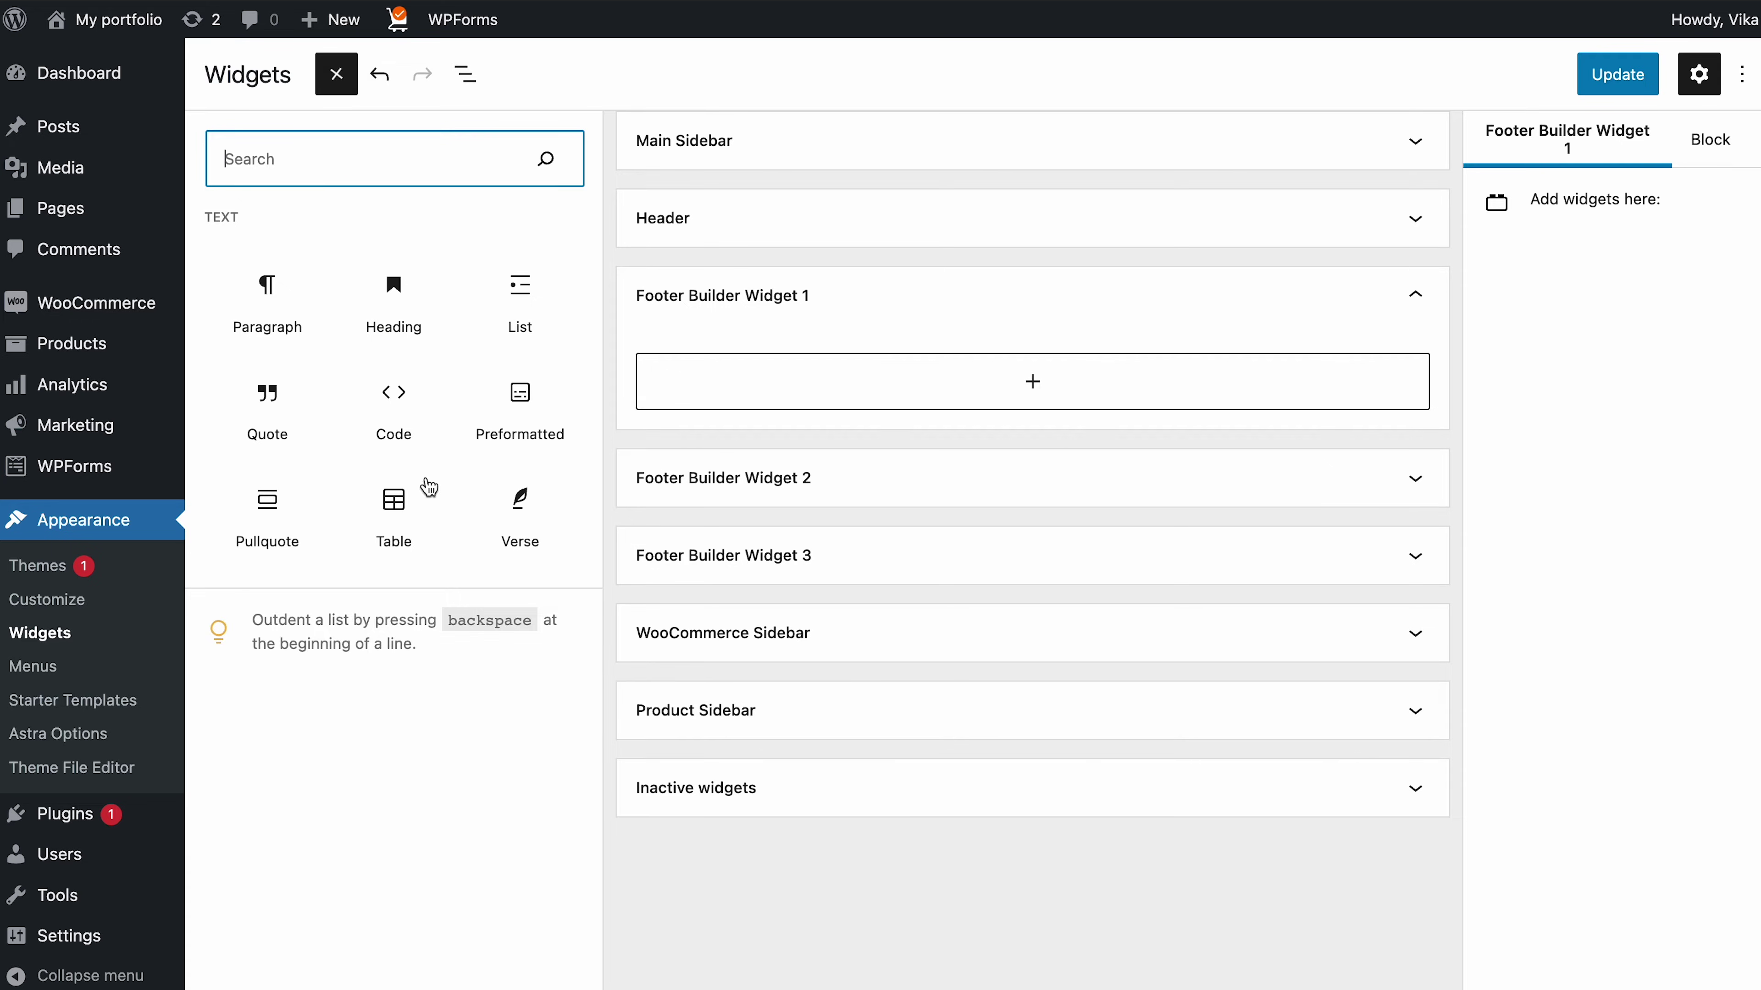
scroll(418, 659, "down", 1)
scroll(418, 659, "down", 15)
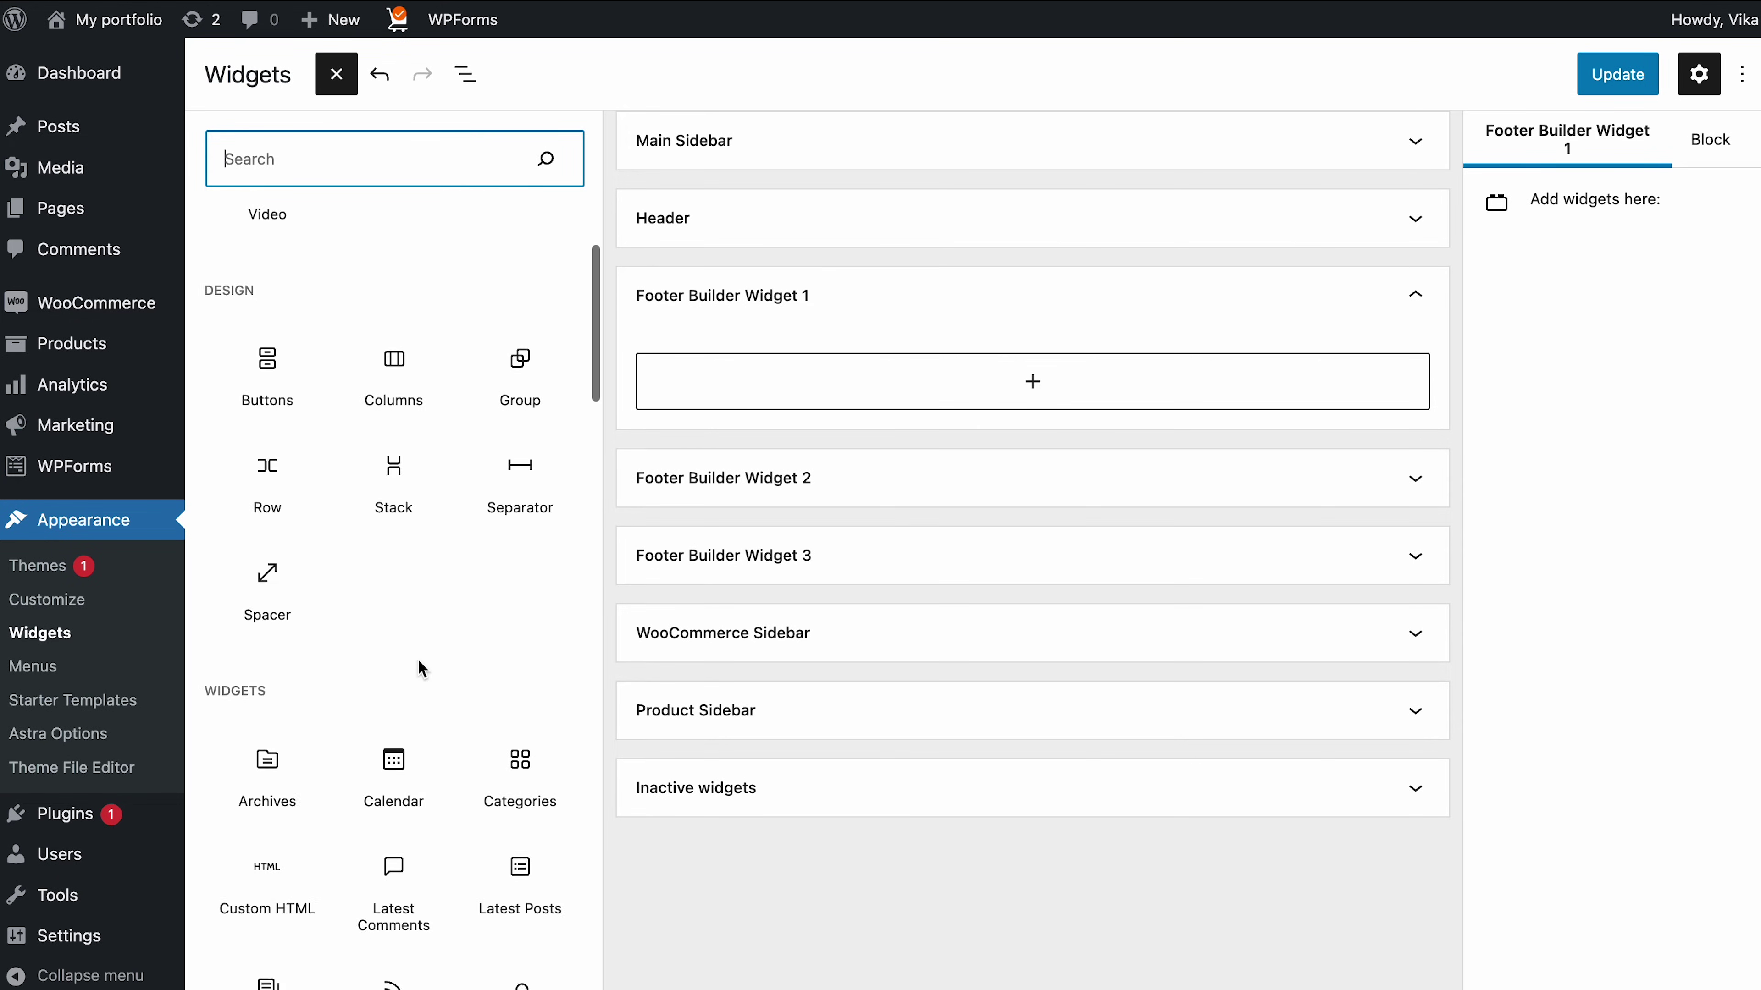
left_click_drag(267, 617, 774, 393)
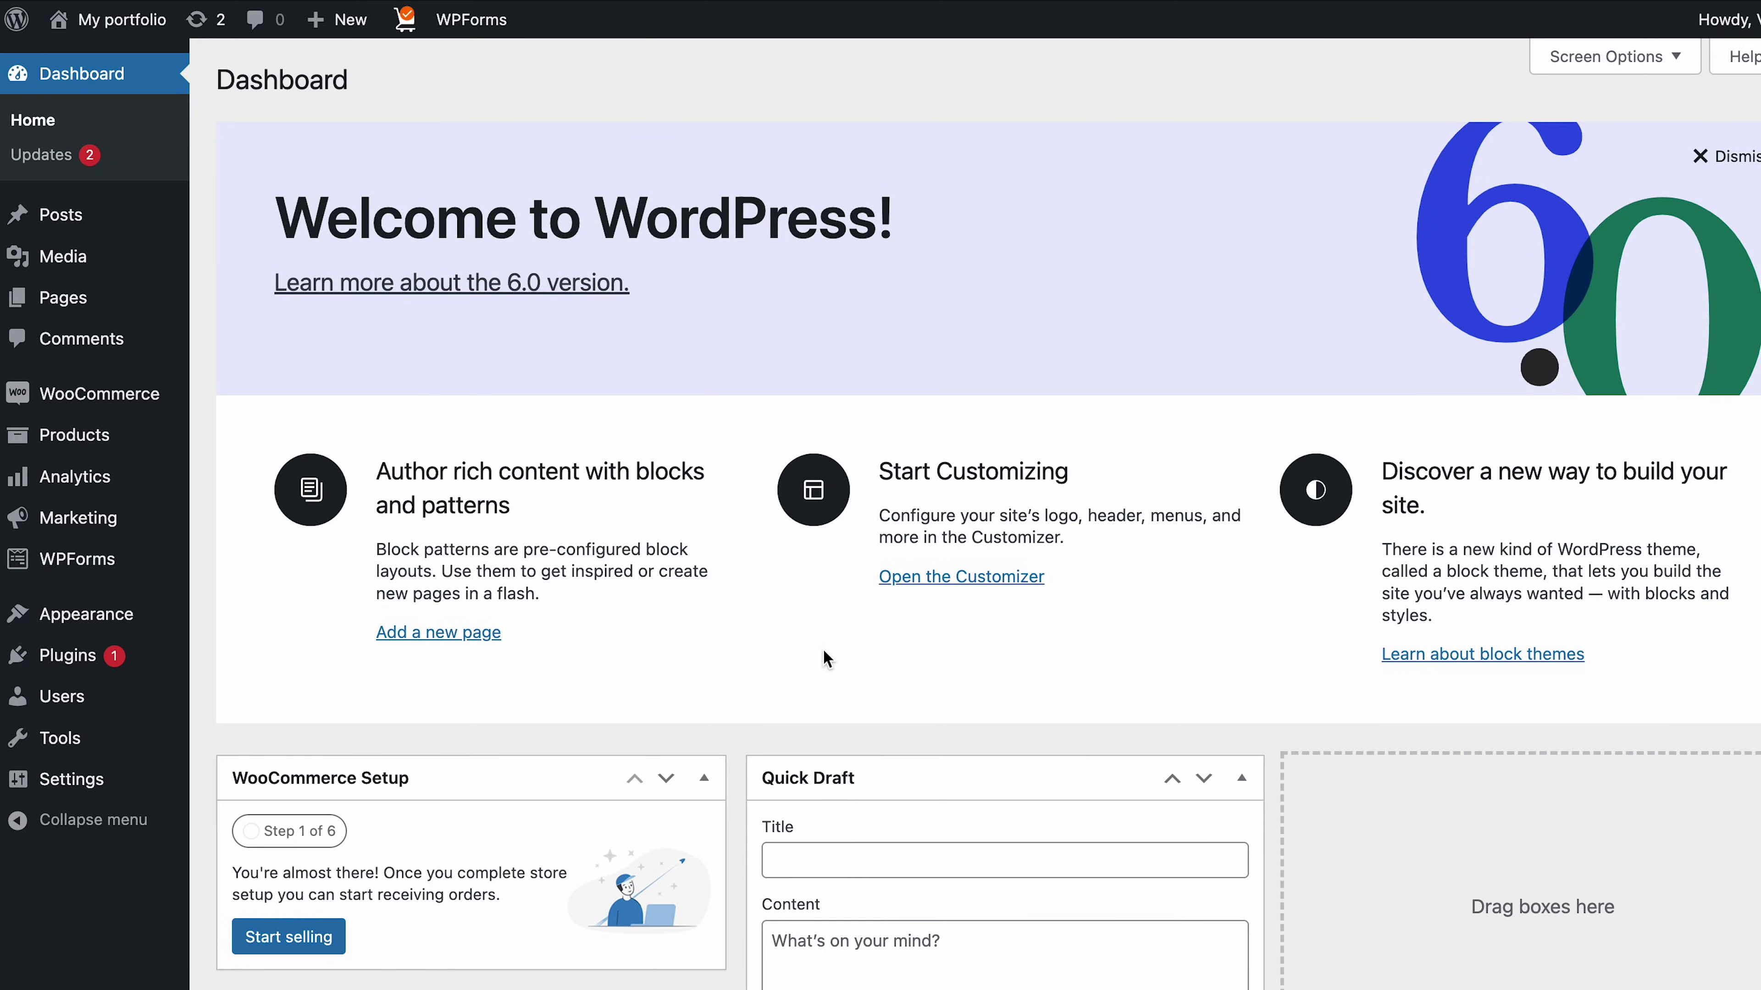
Step: Open the Customizer and review the Footer Builder Copyright text settings
mouse_move(137, 618)
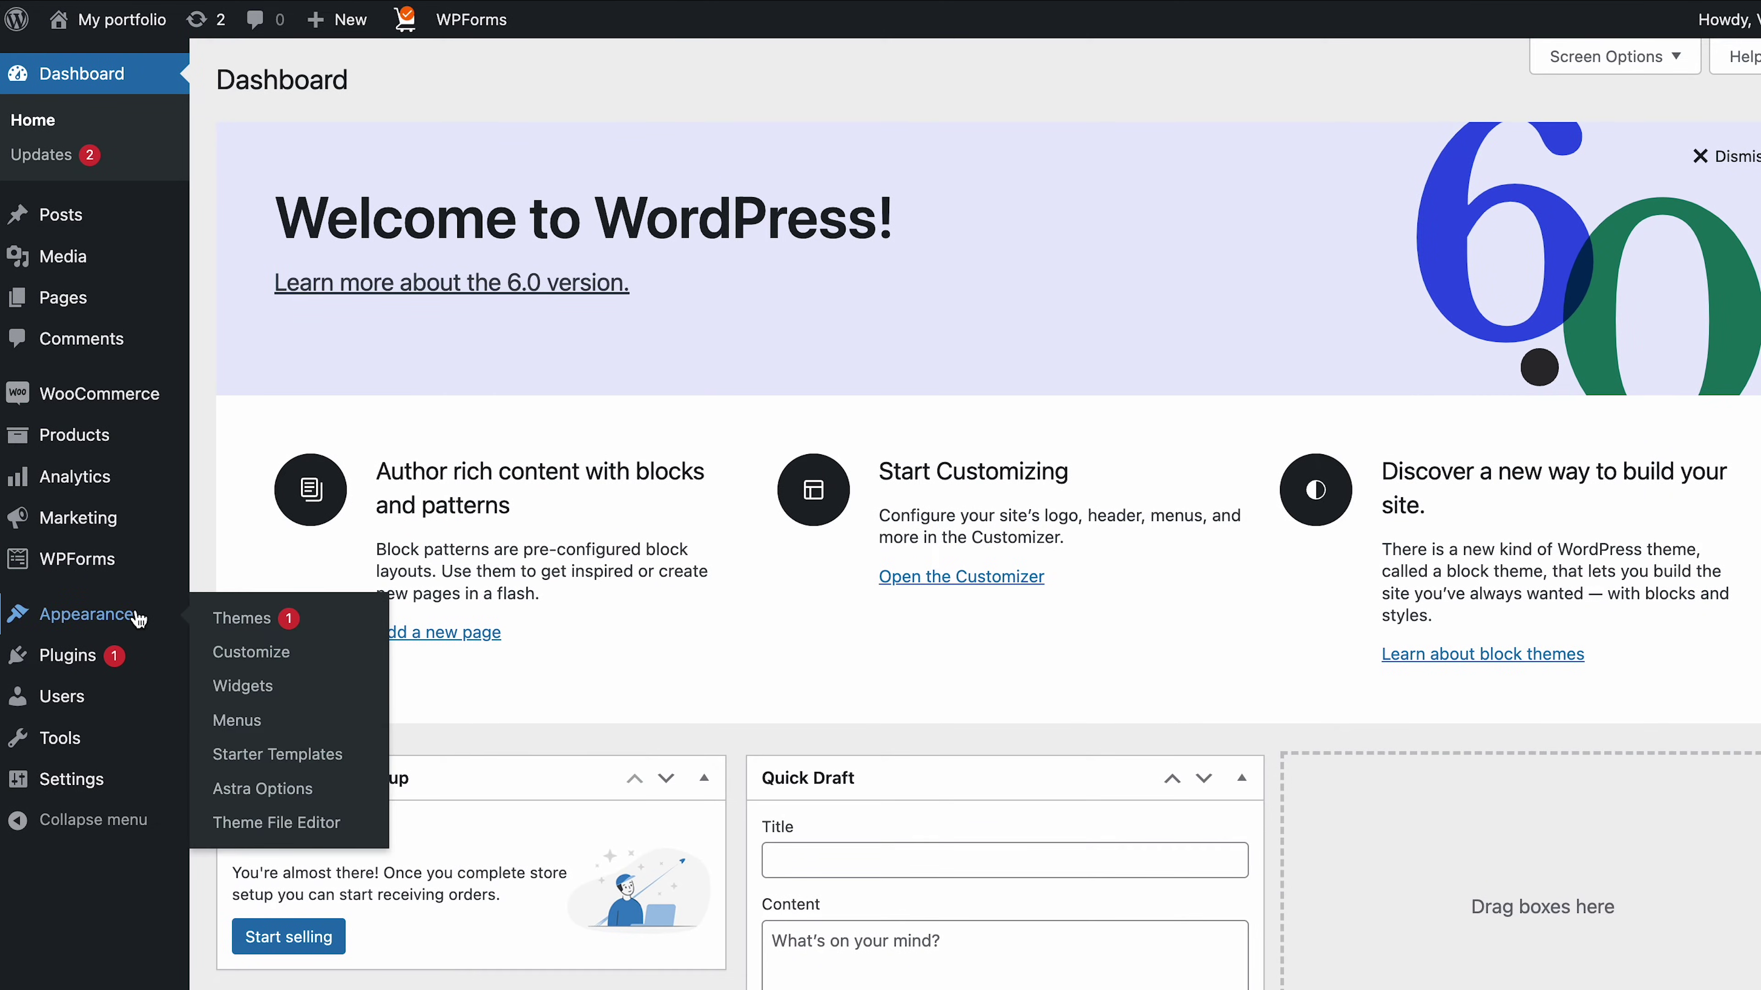
left_click(271, 664)
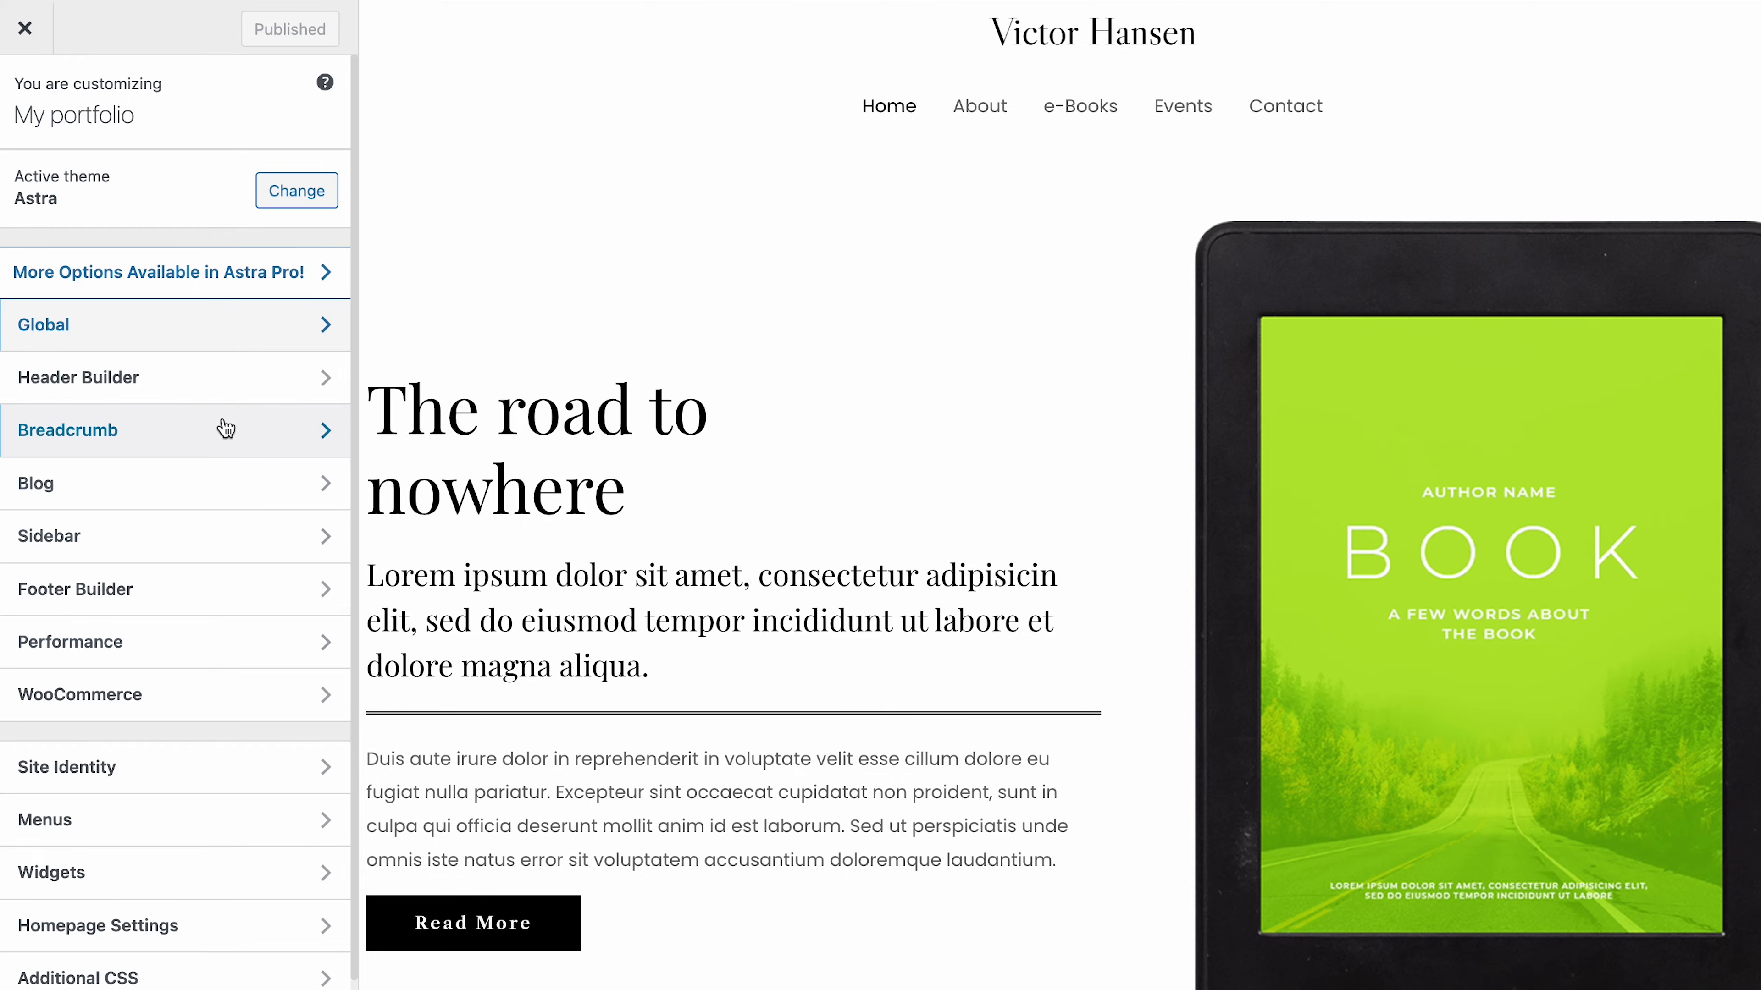
left_click(218, 590)
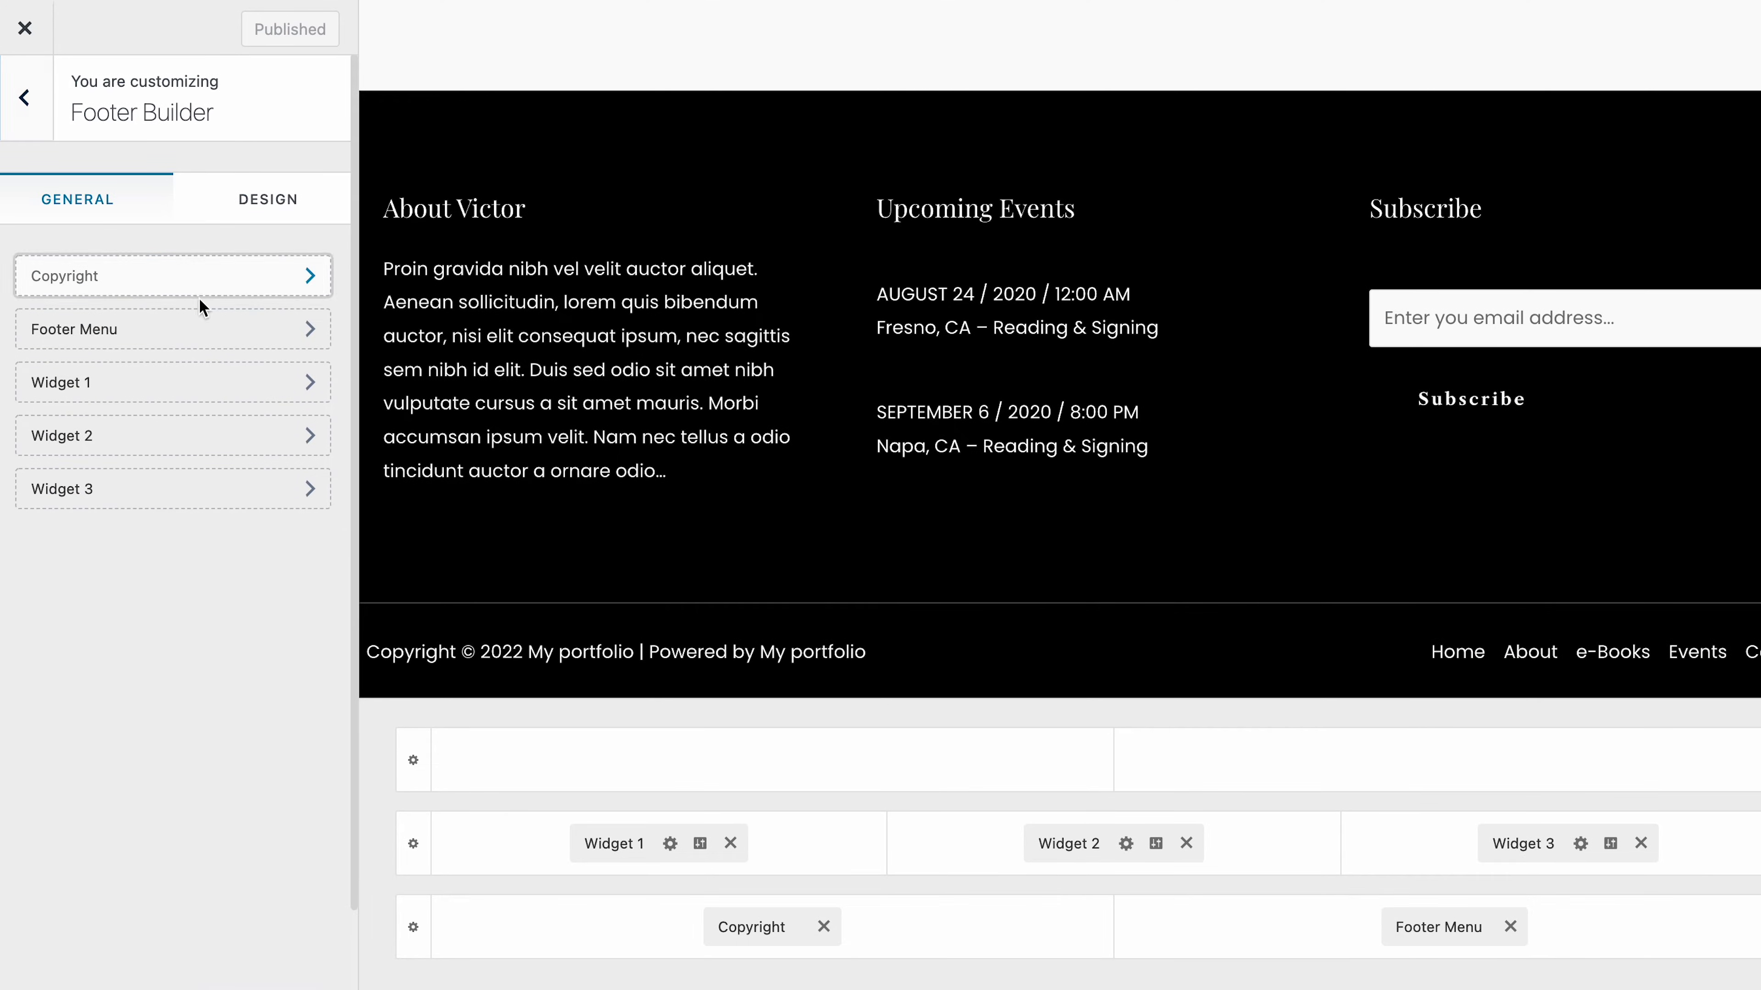
left_click(280, 282)
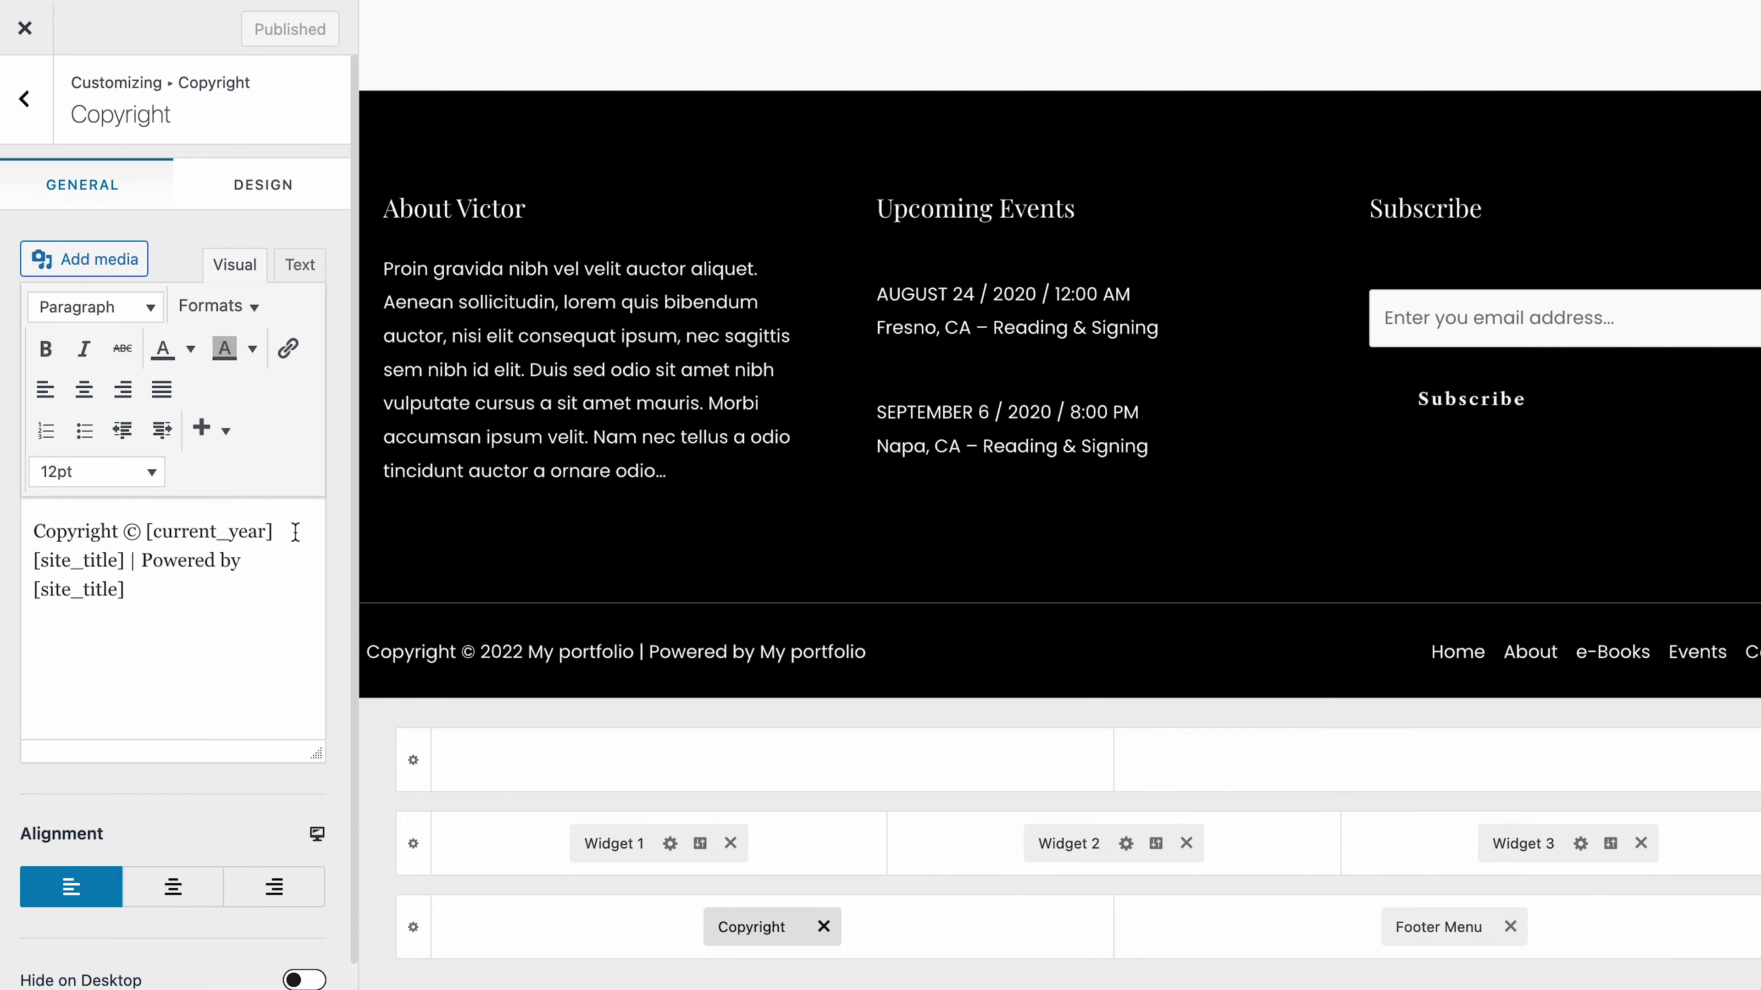
scroll(295, 532, "down", 1)
scroll(295, 531, "up", 1)
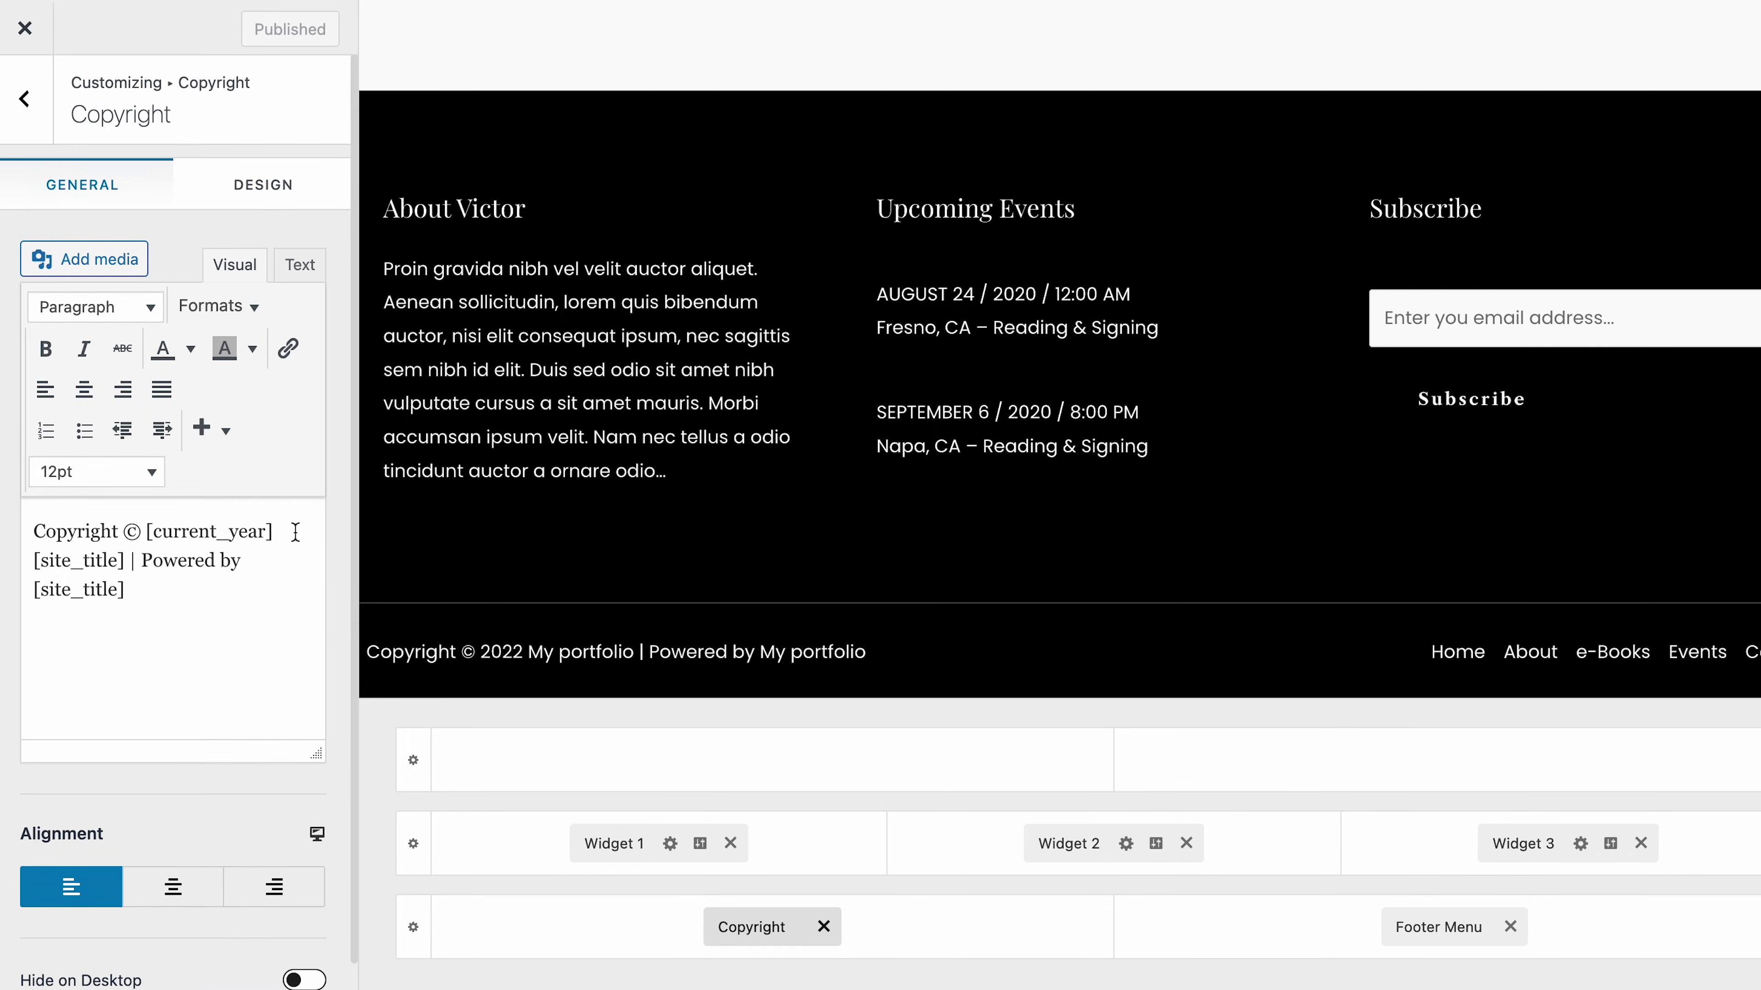
Step: Review the Customizer's Widgets settings, then its Menus settings
left_click(45, 136)
left_click(219, 855)
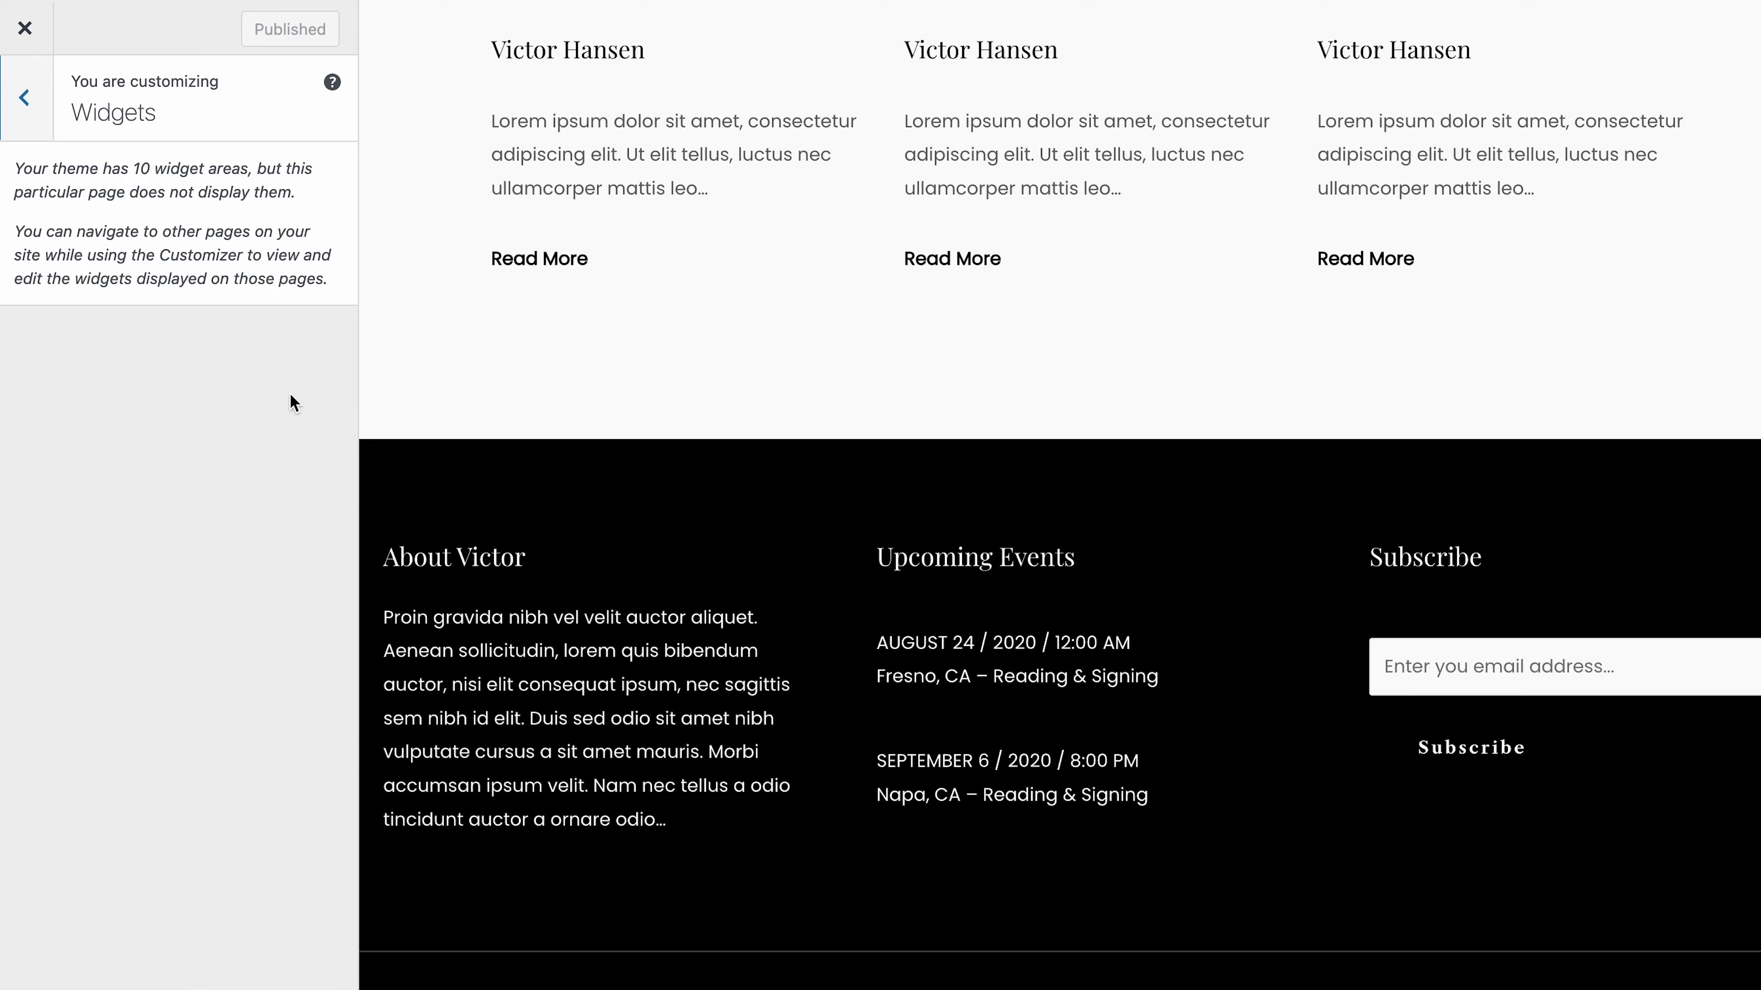
key("Escape")
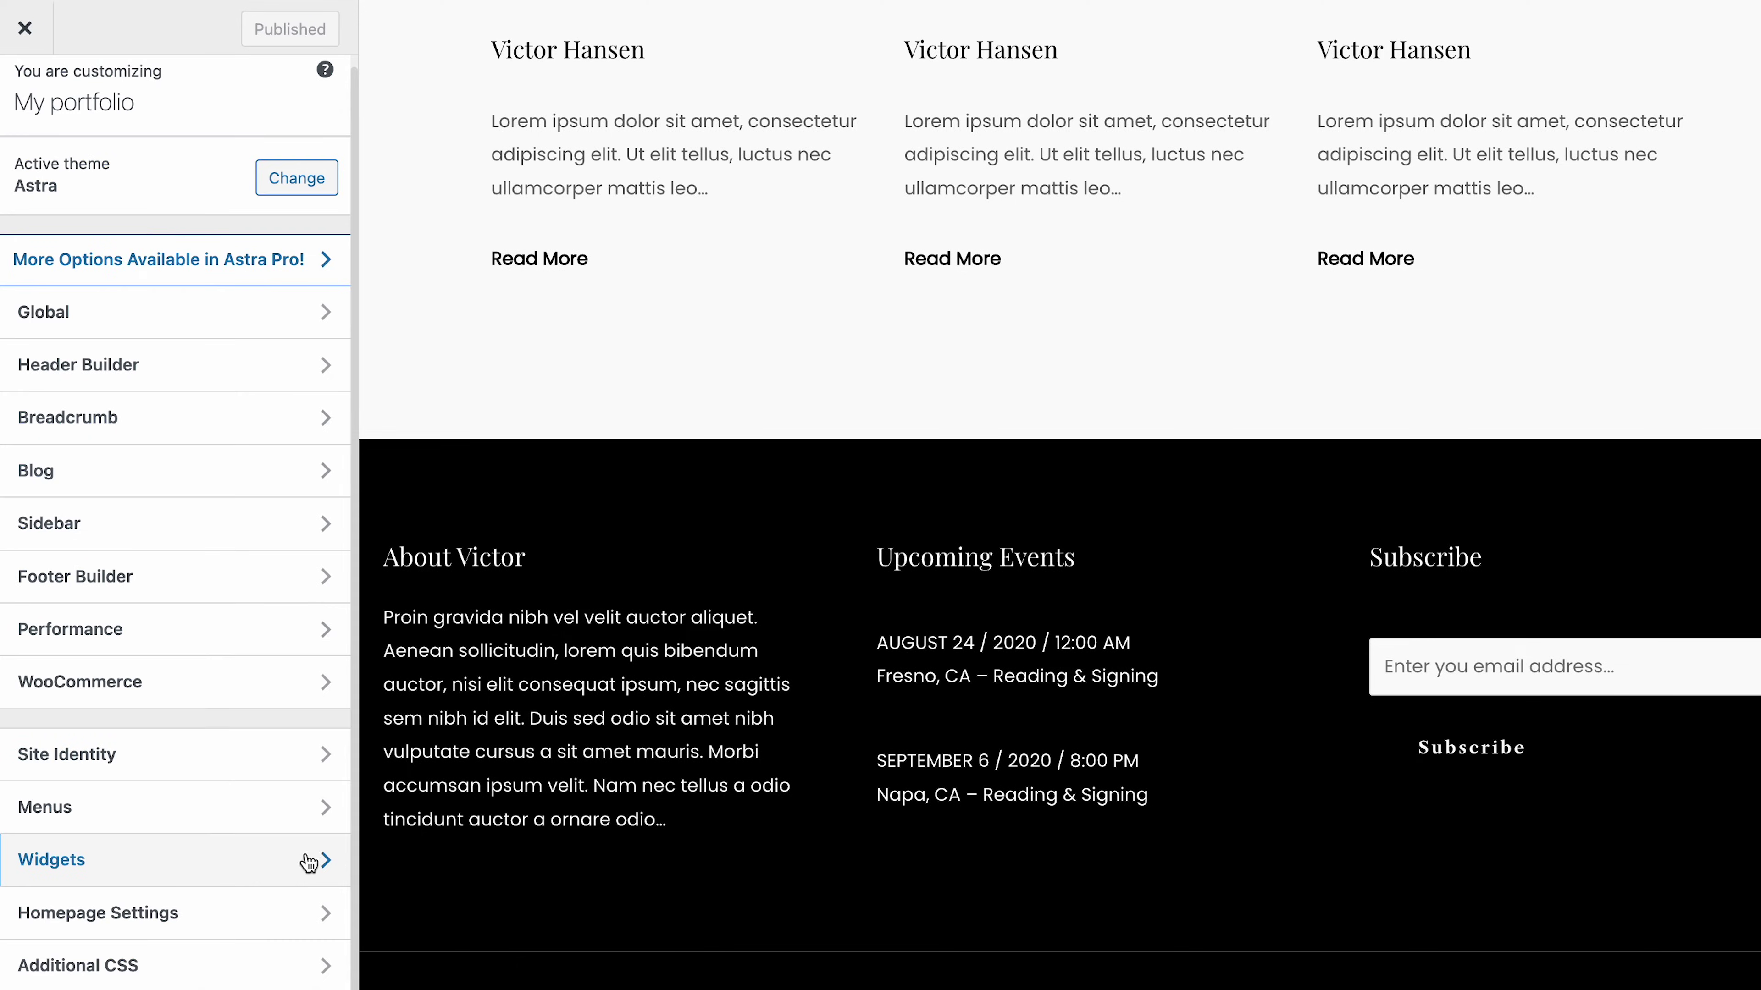
left_click(265, 827)
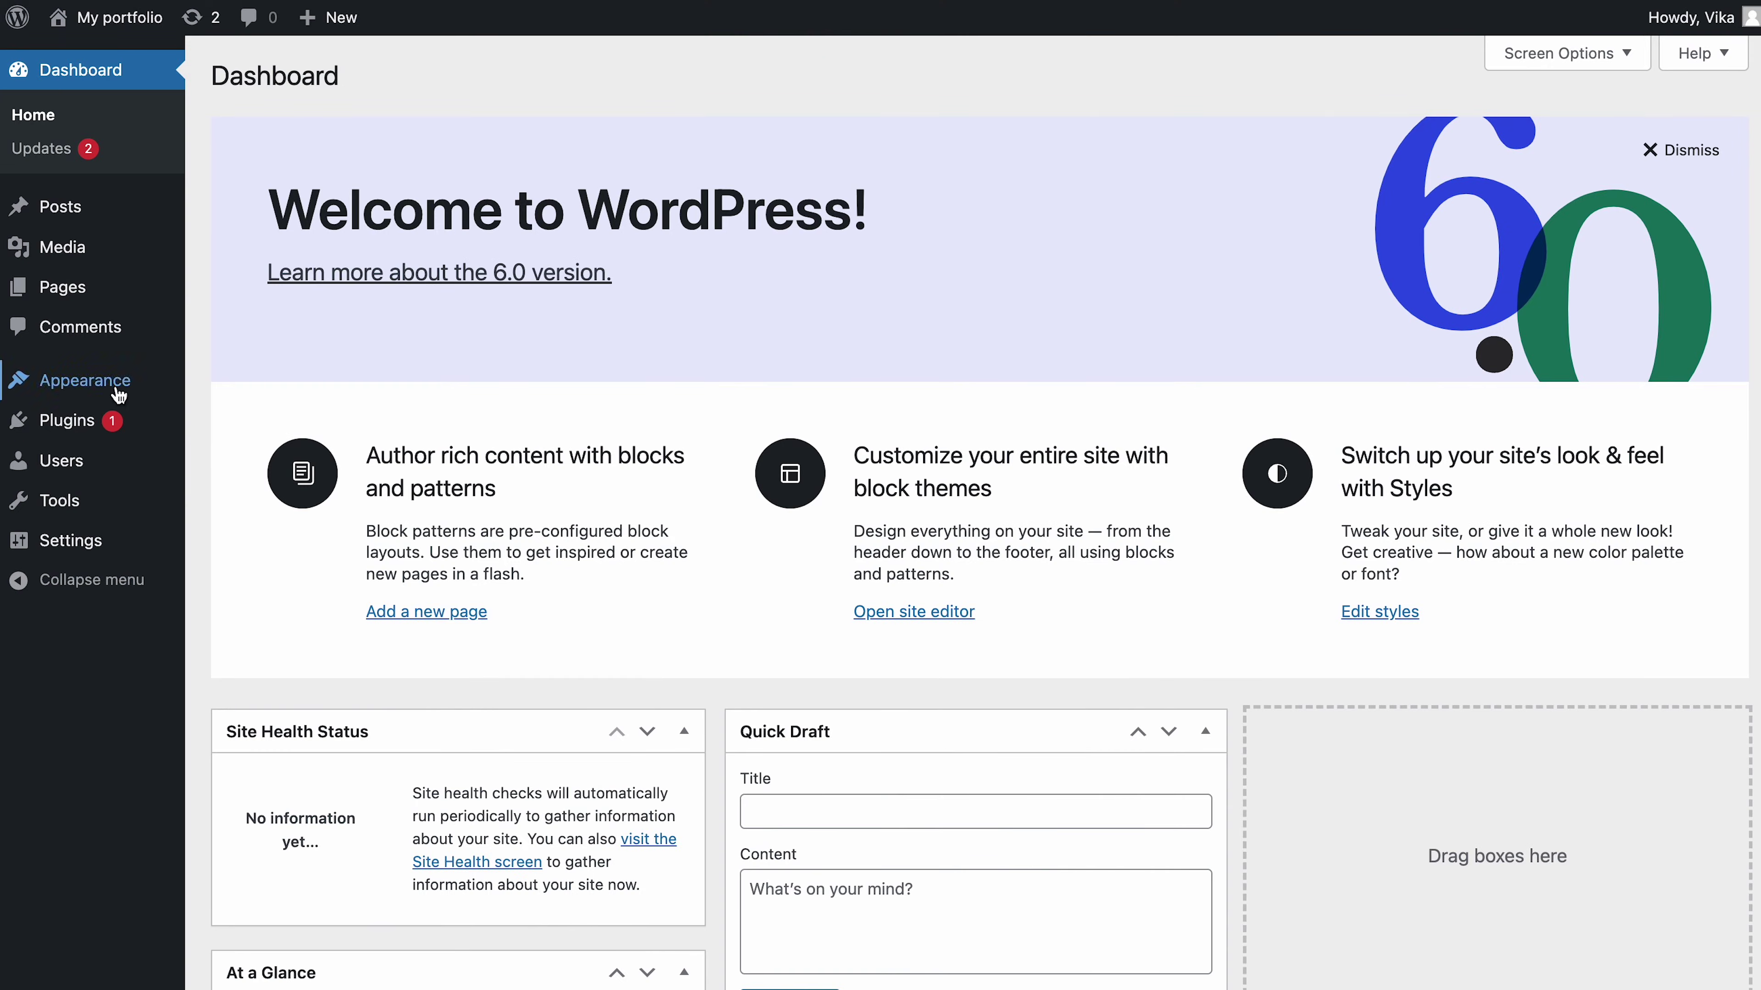
Step: In the Site Editor, choose Edit footer on the Home template's second General area
mouse_move(118, 392)
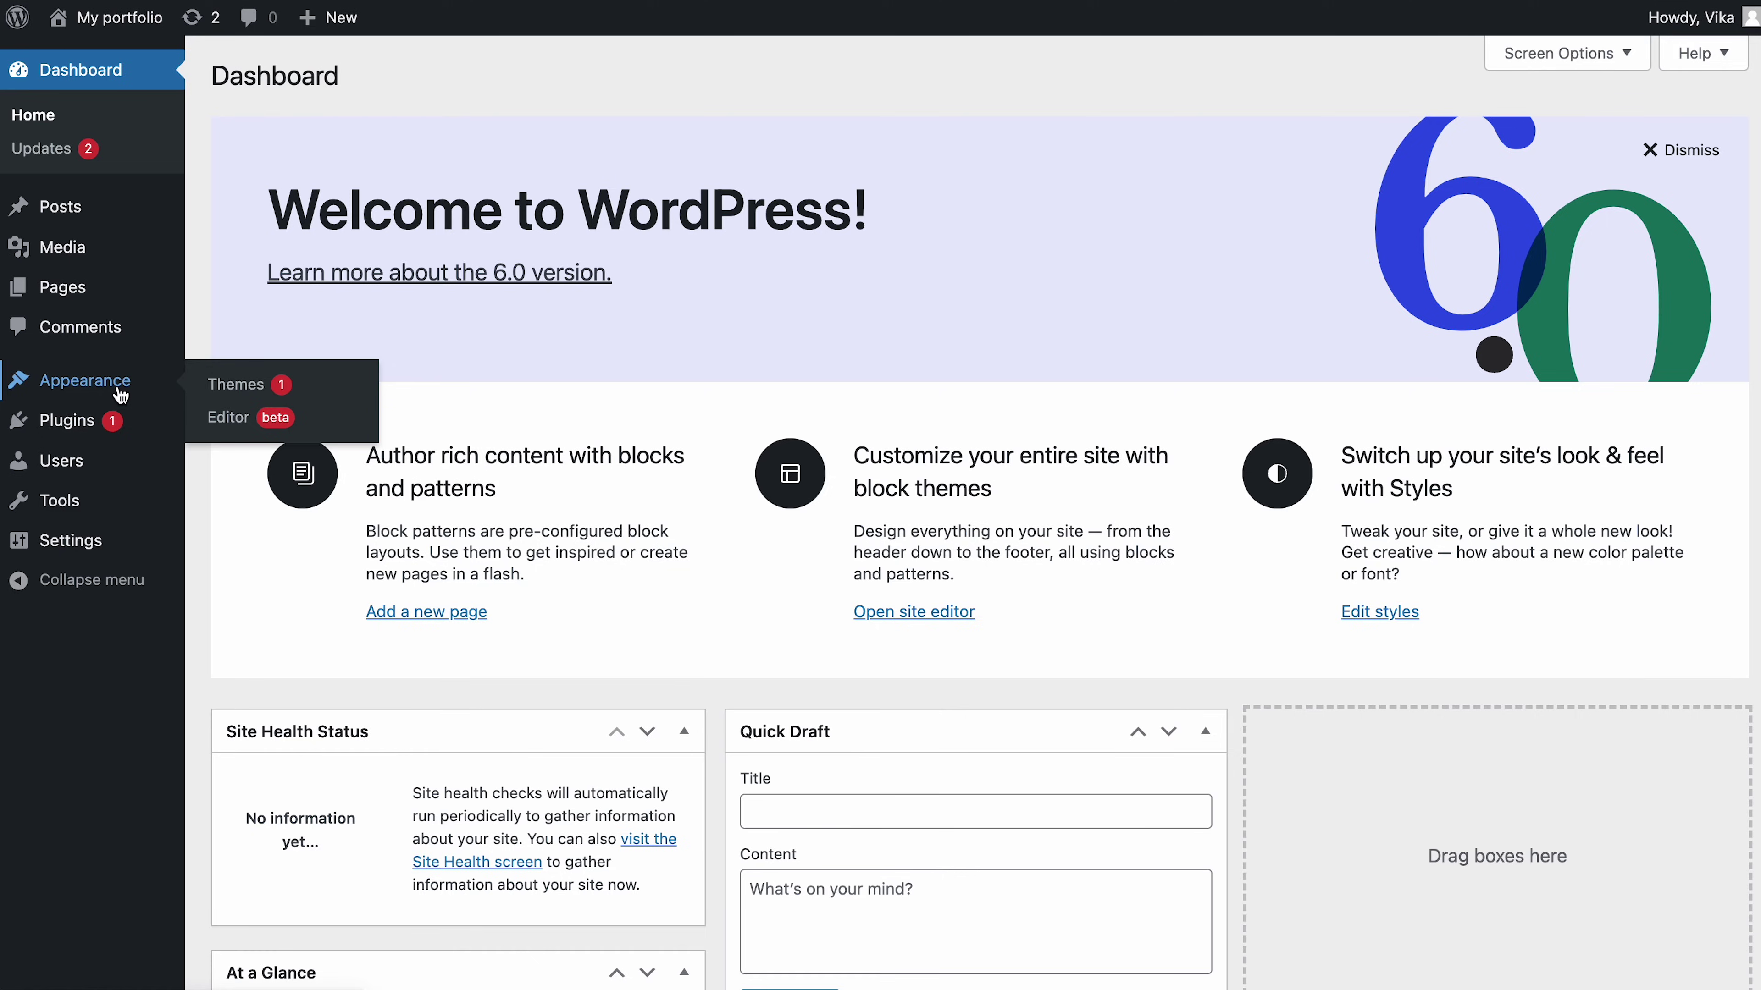
left_click(228, 420)
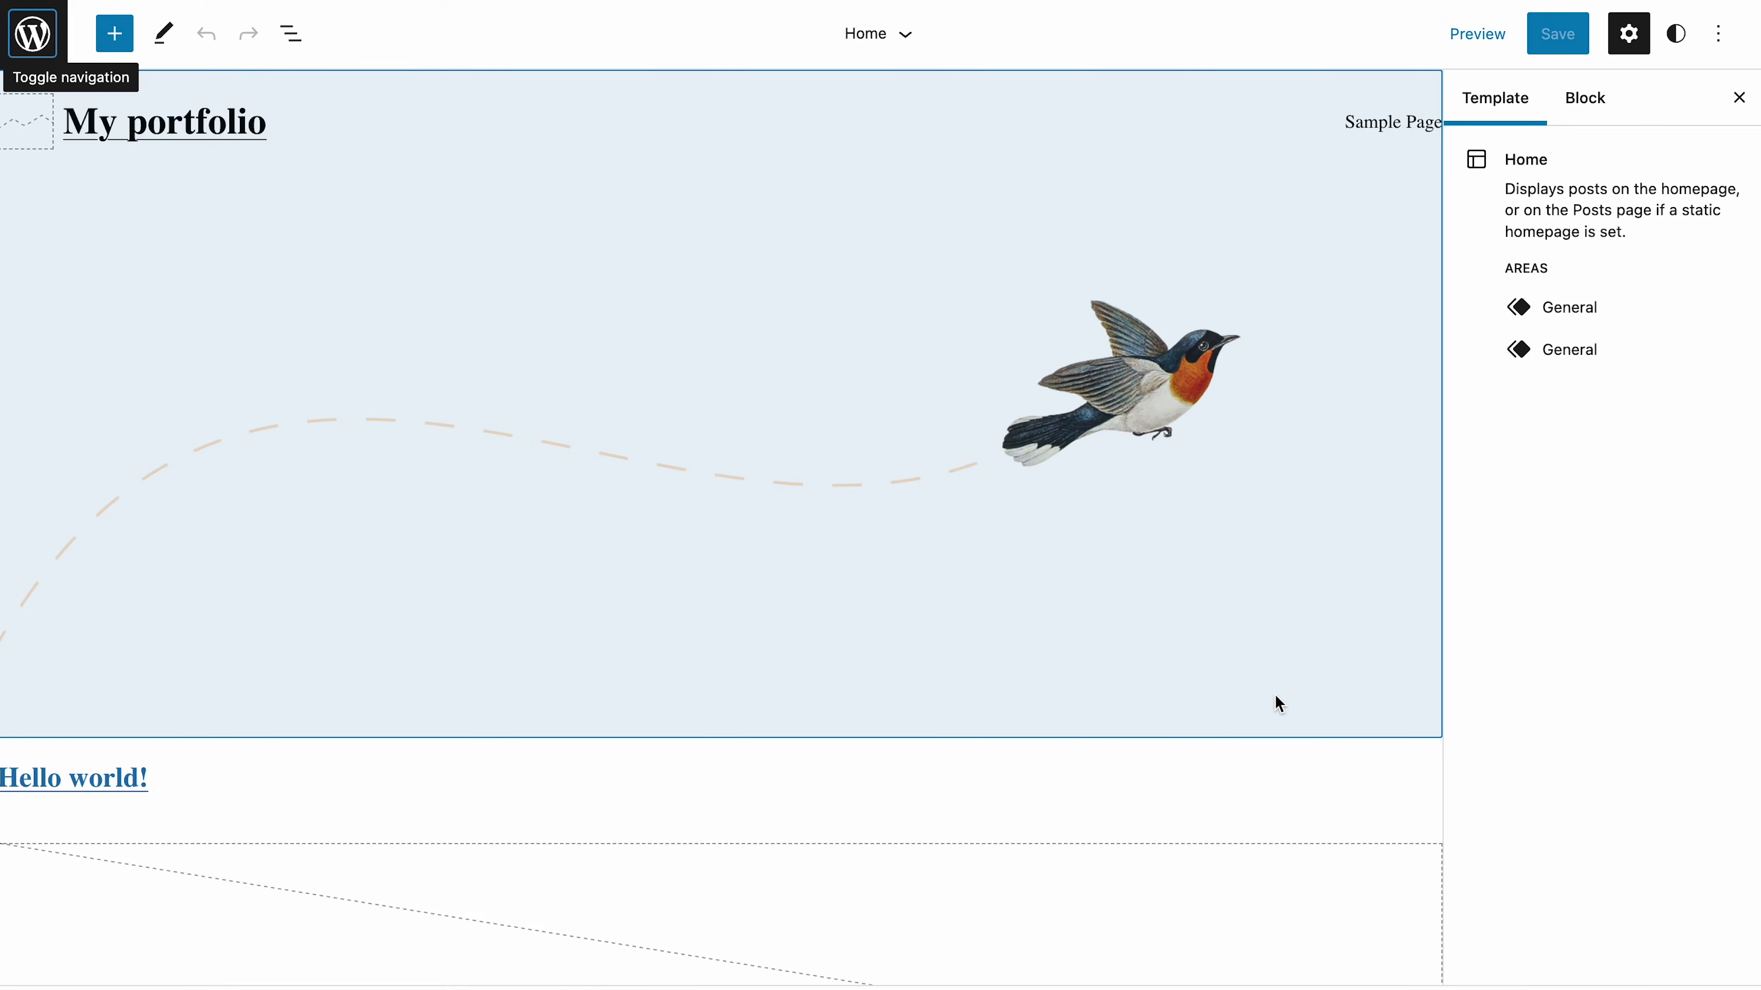
scroll(1386, 894, "down", 4)
scroll(1380, 921, "down", 7)
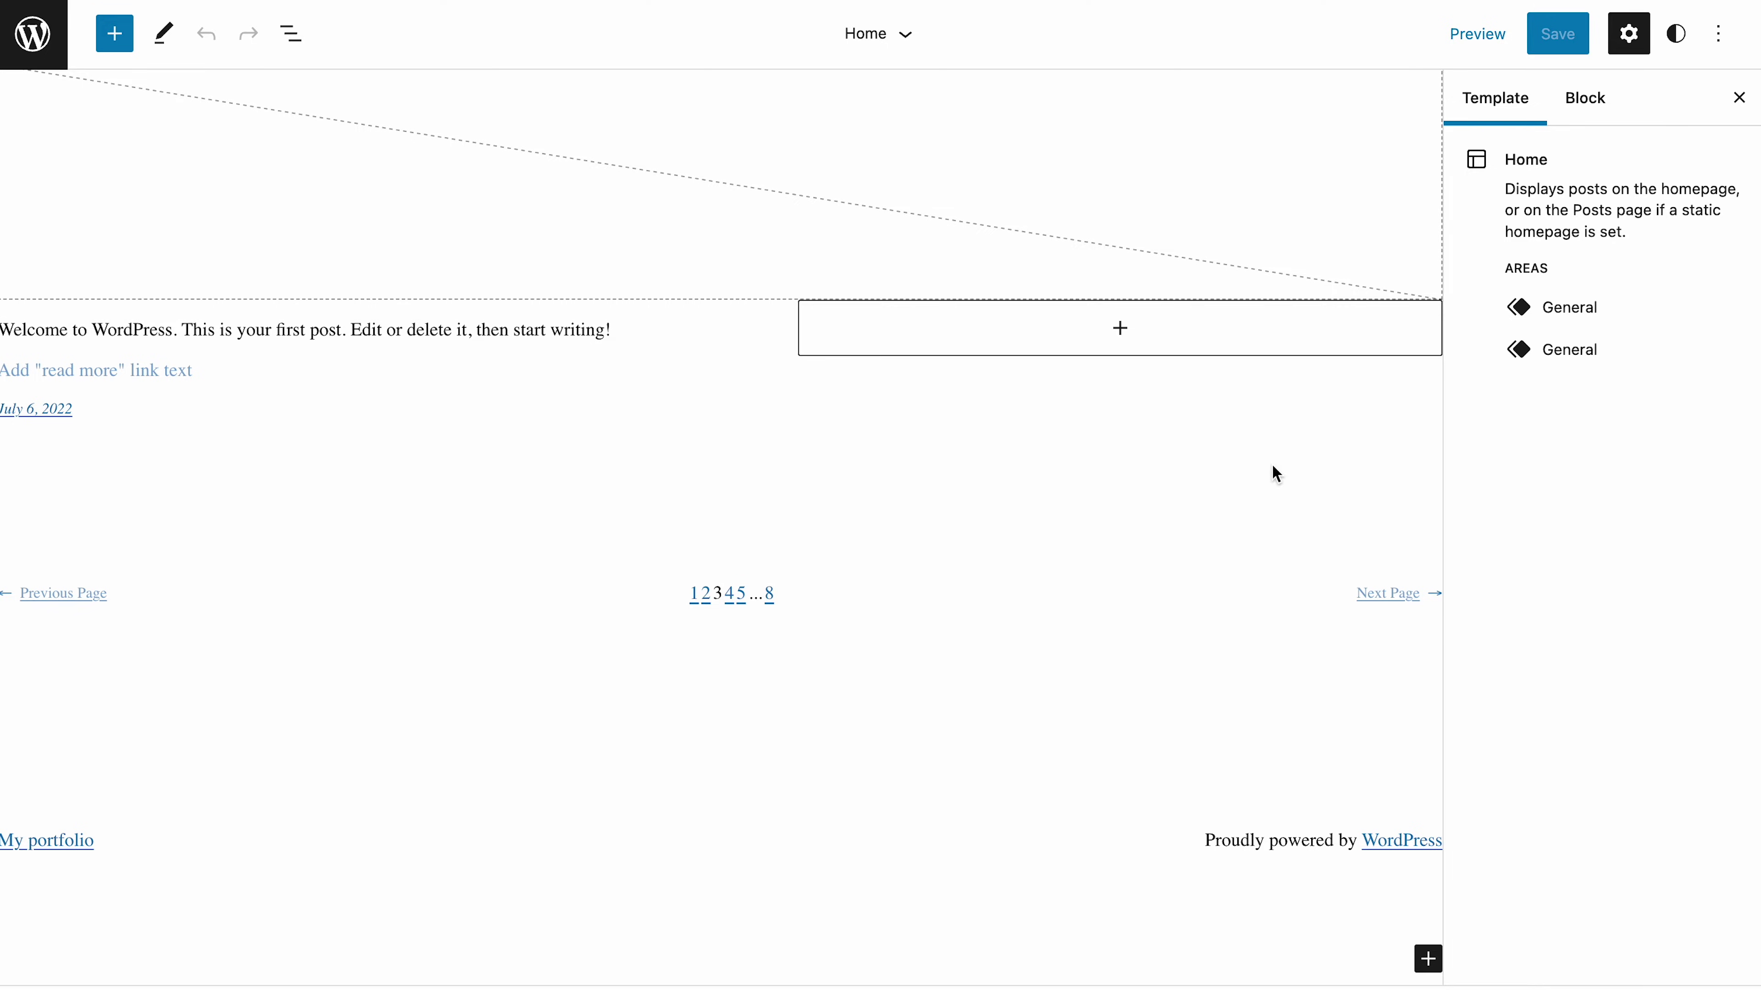
left_click(909, 39)
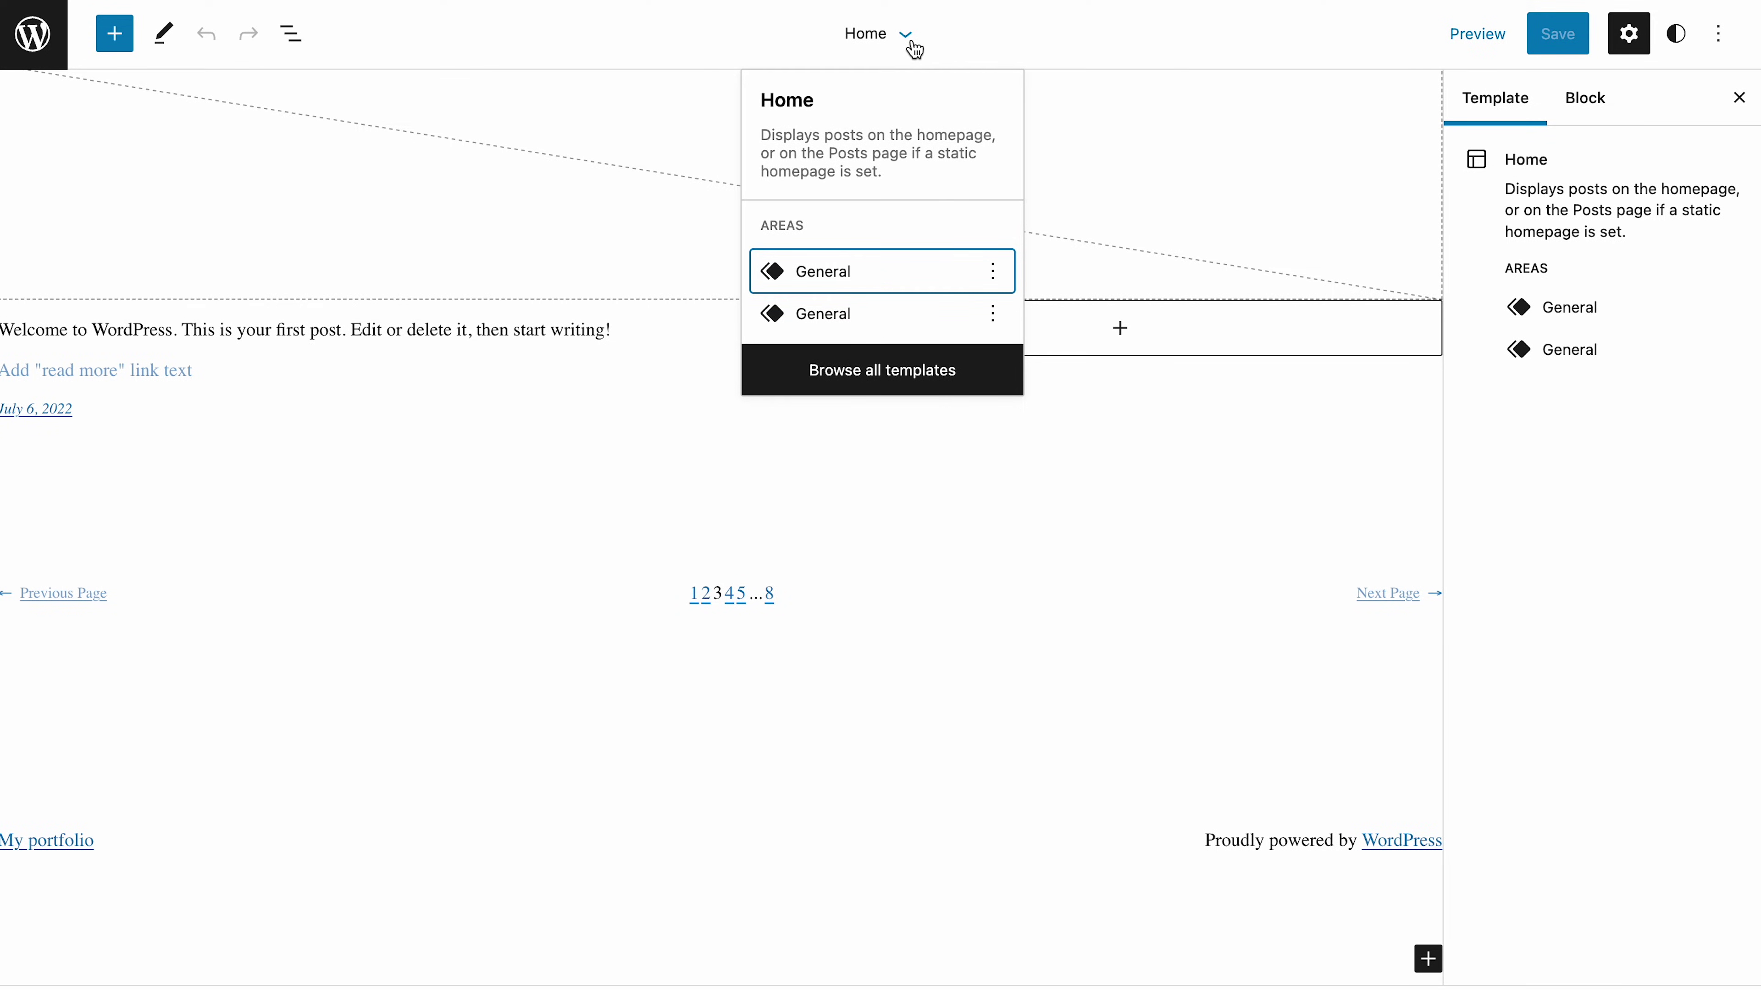
left_click(998, 319)
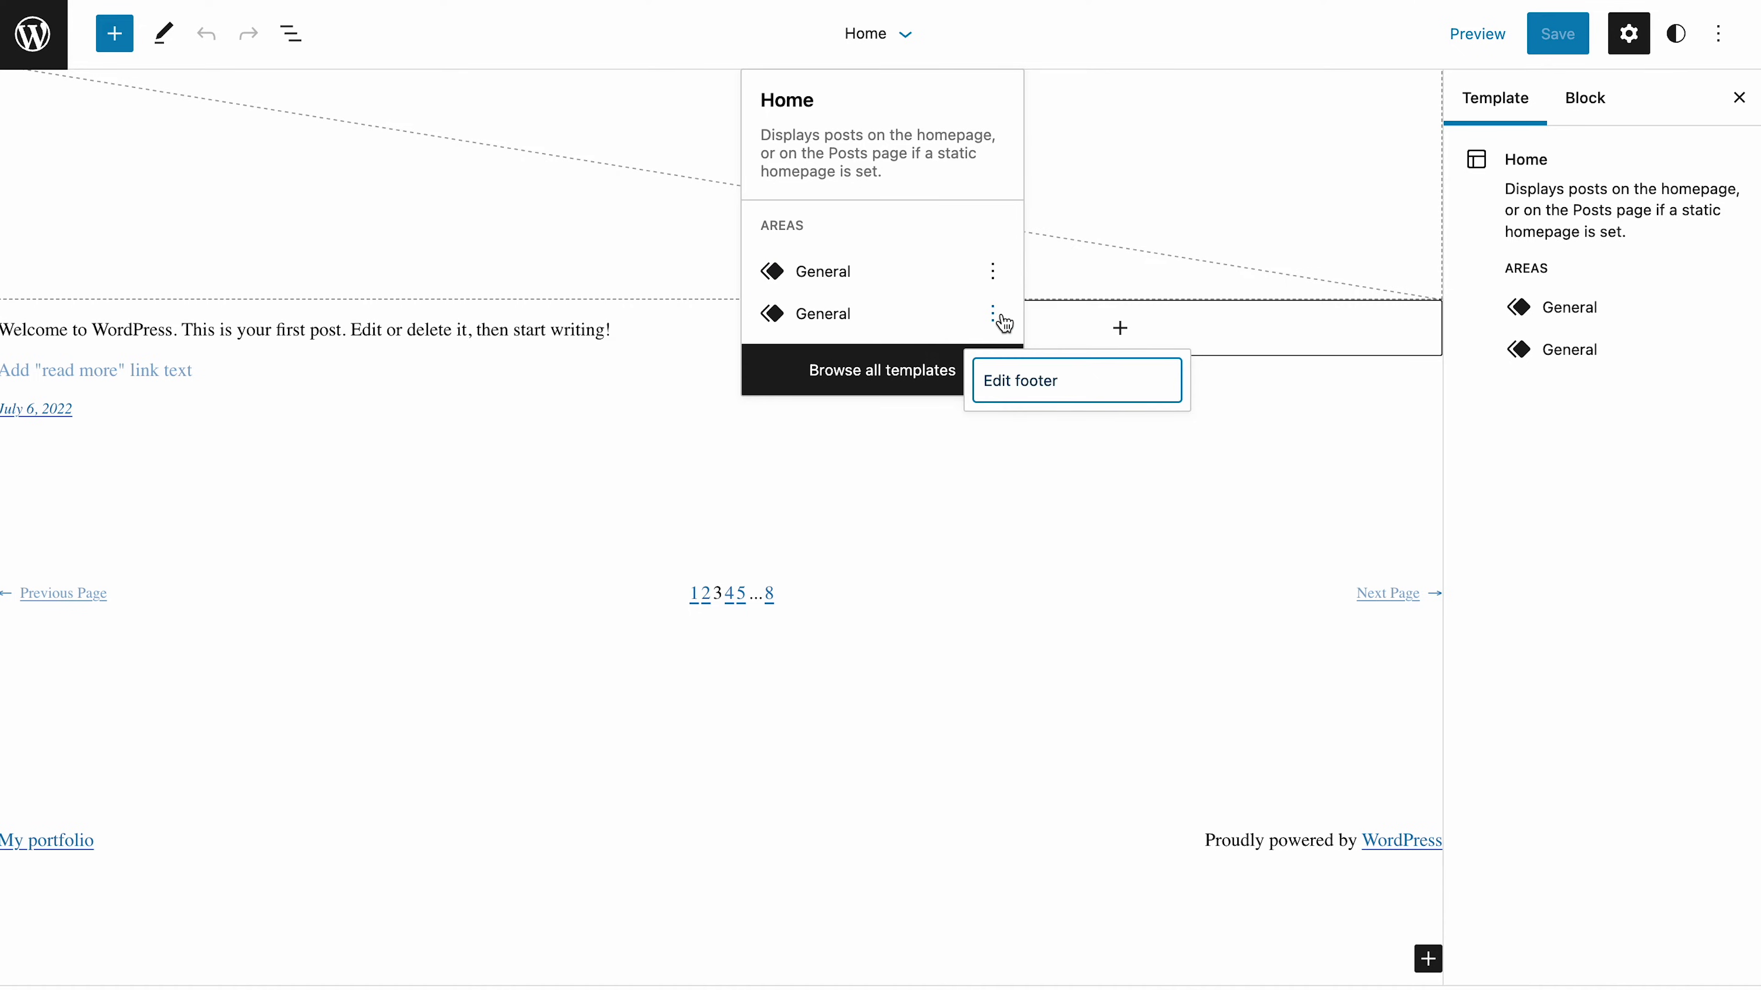
left_click(1046, 393)
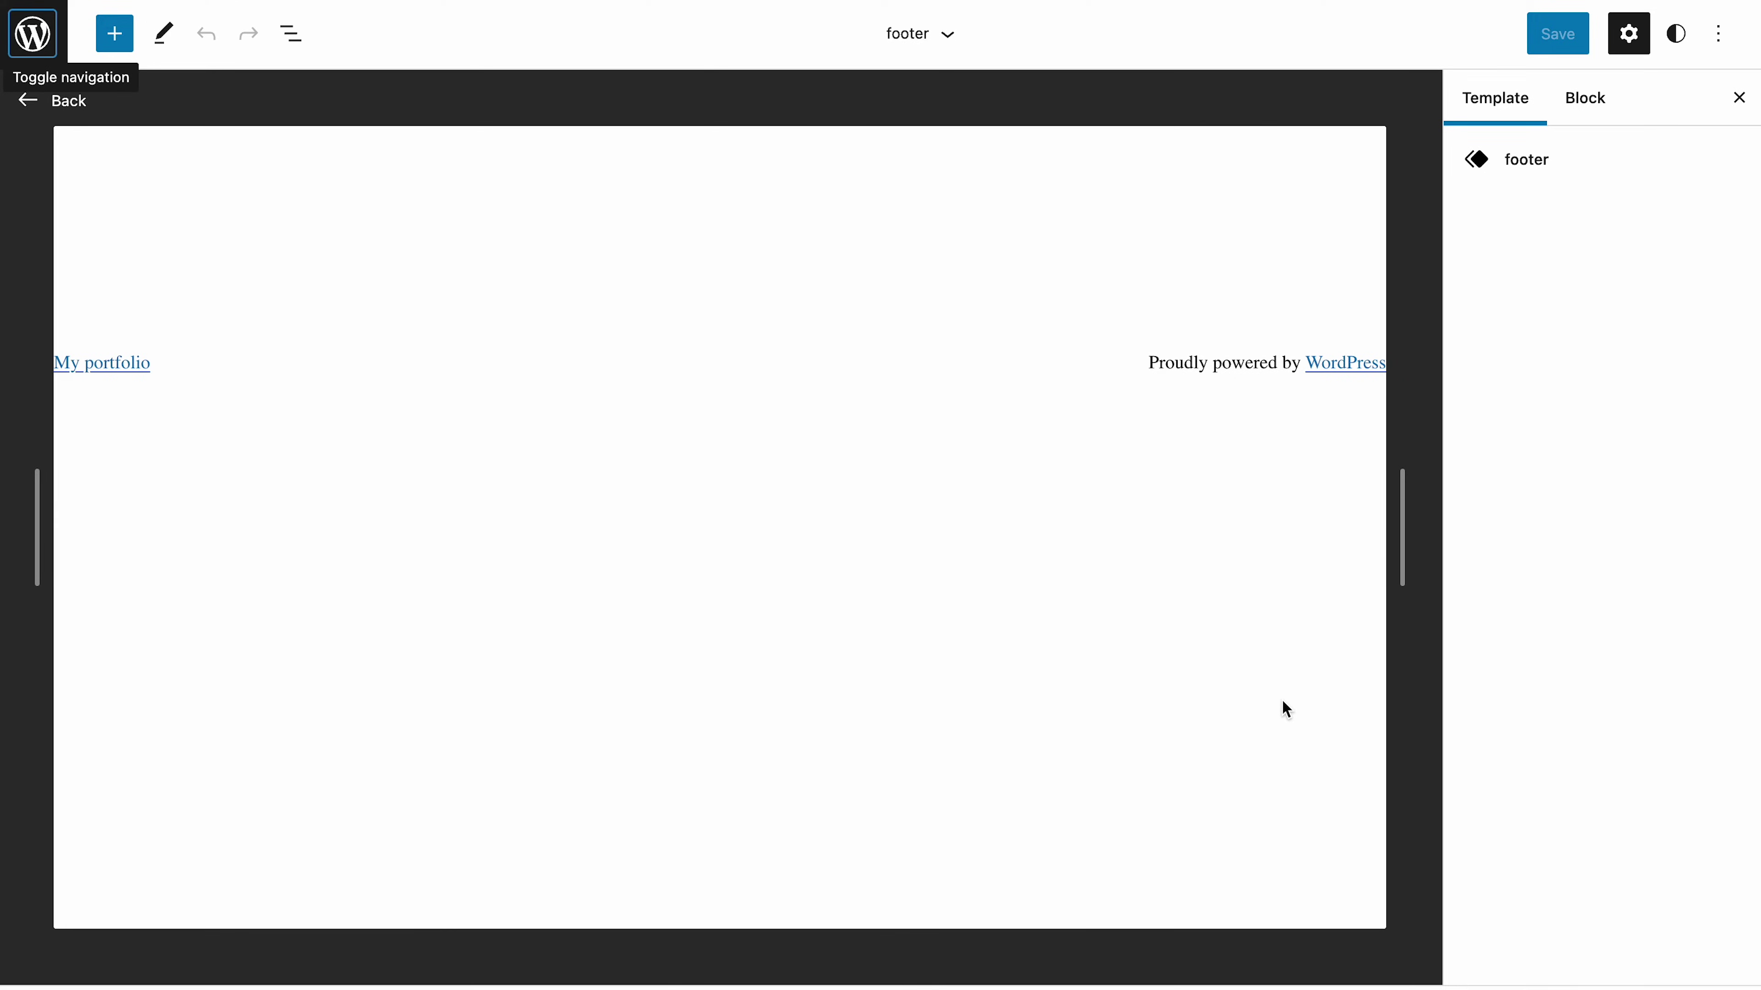
Step: Add a Search block to the footer, put its button inside the field, and move it above Site Title
left_click(118, 35)
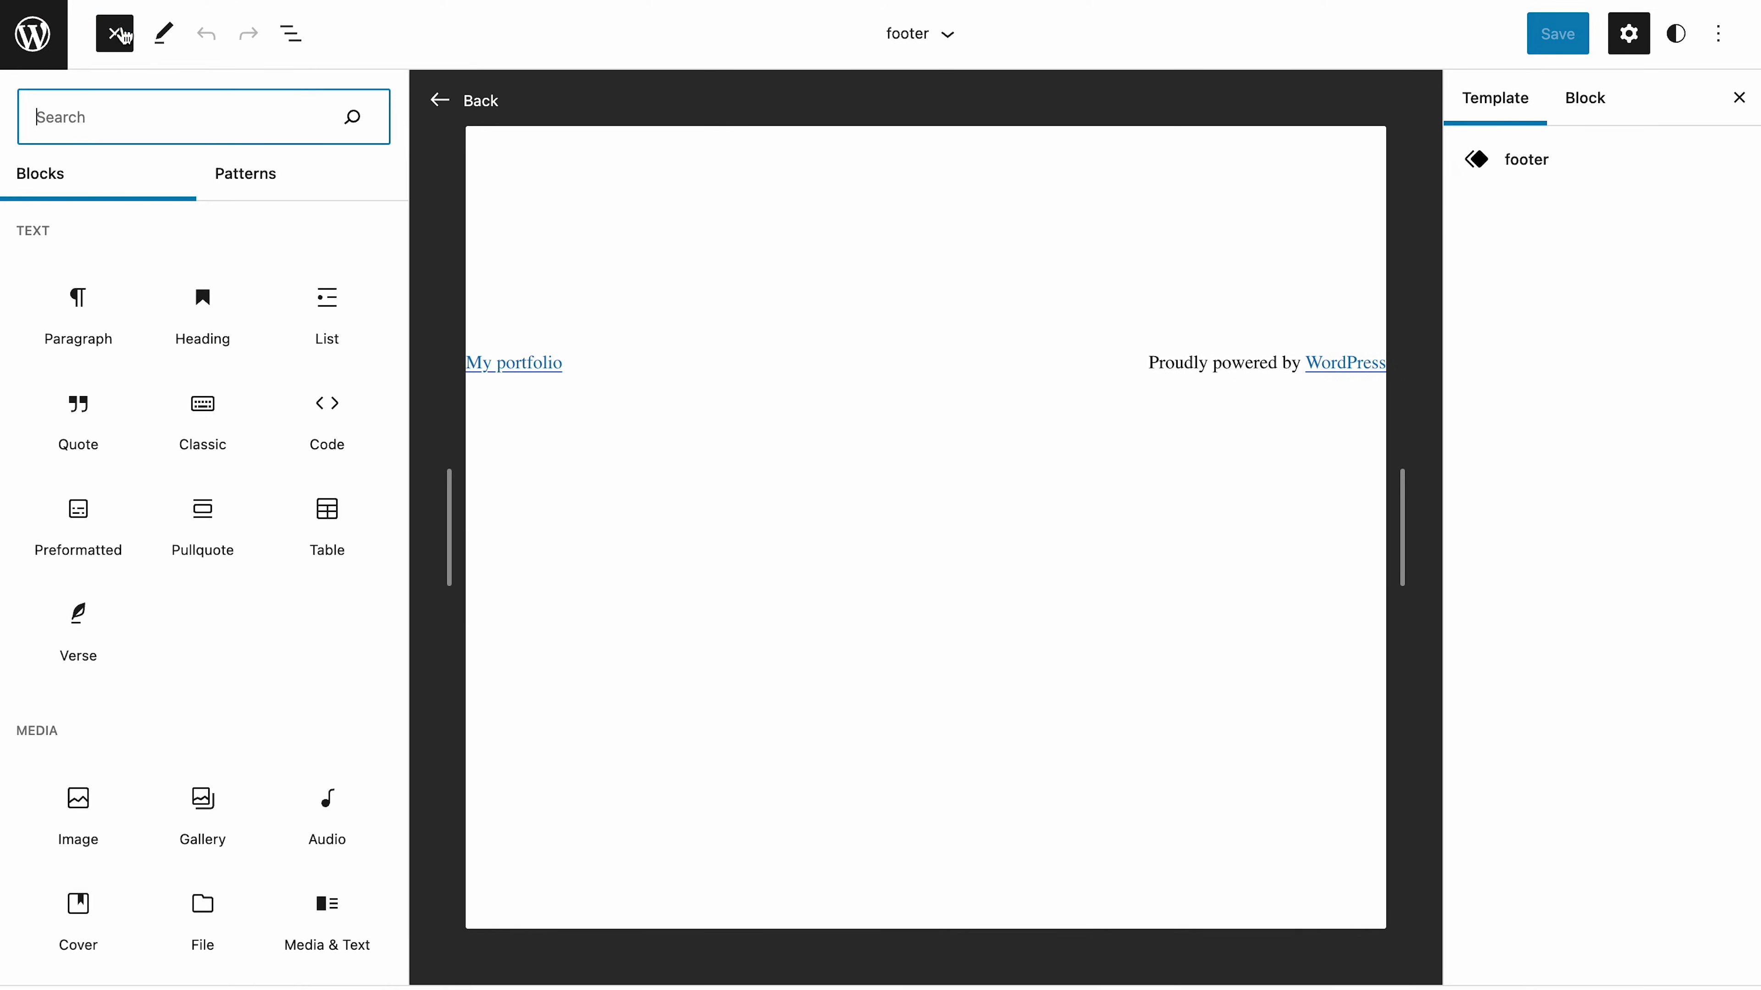
type("sear")
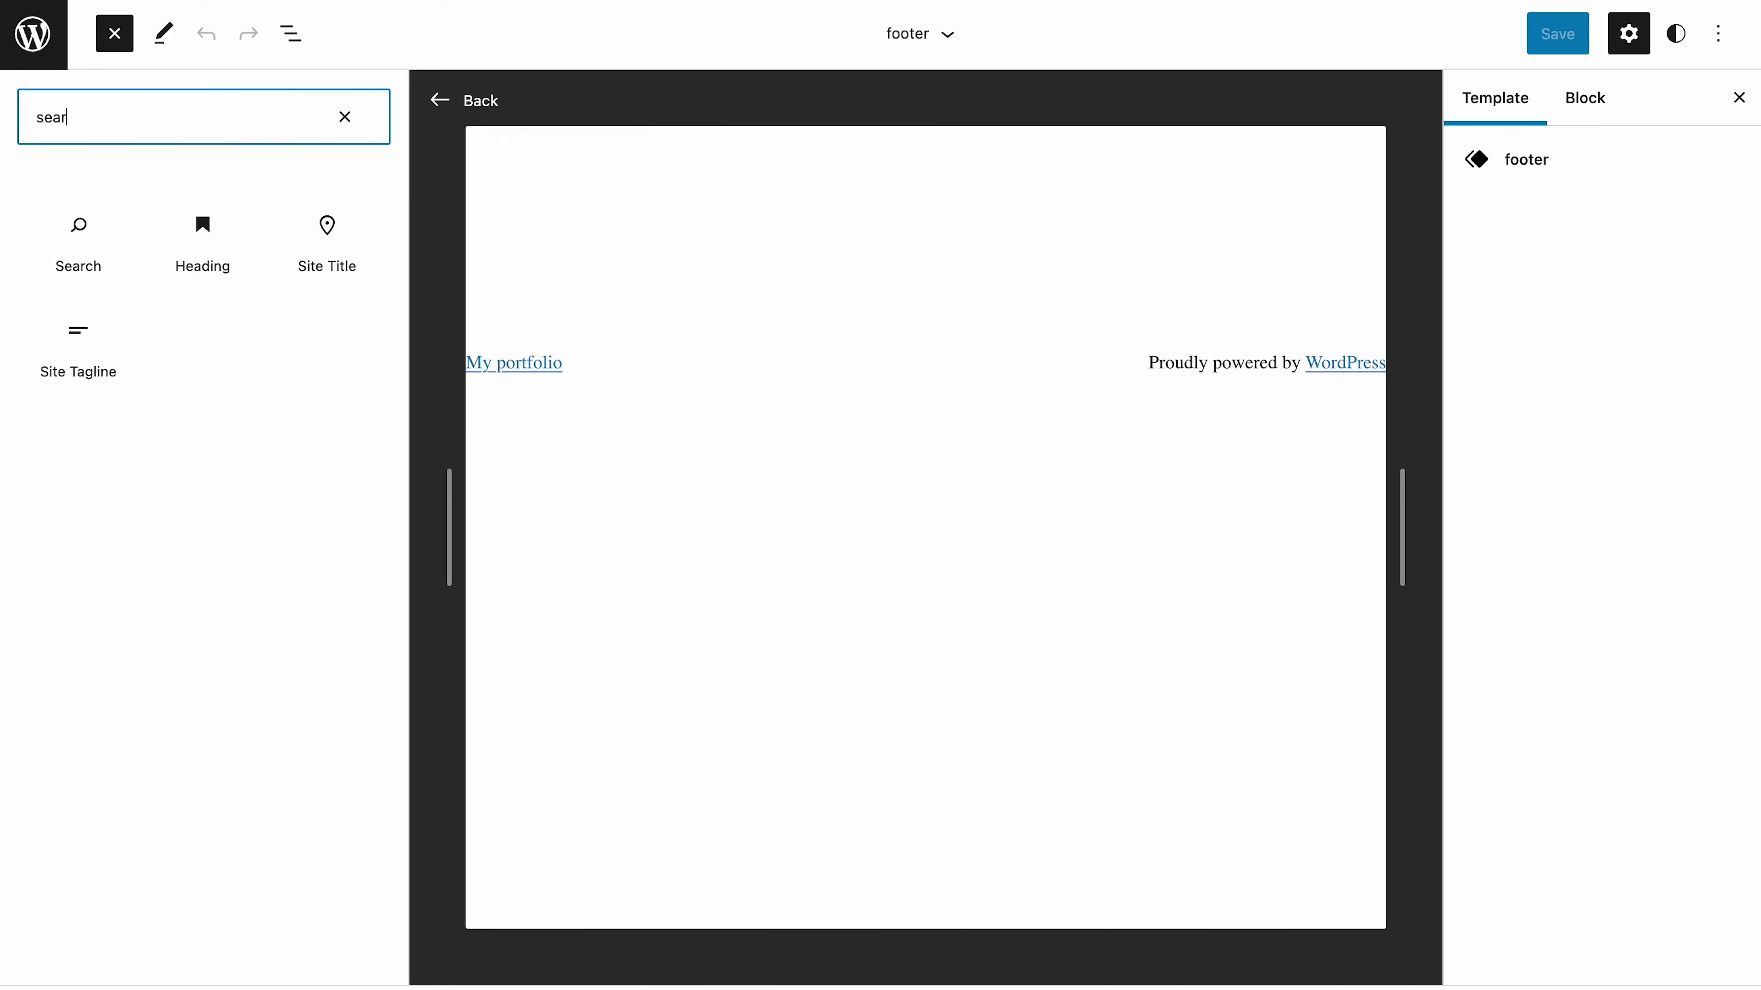
left_click_drag(63, 250, 628, 366)
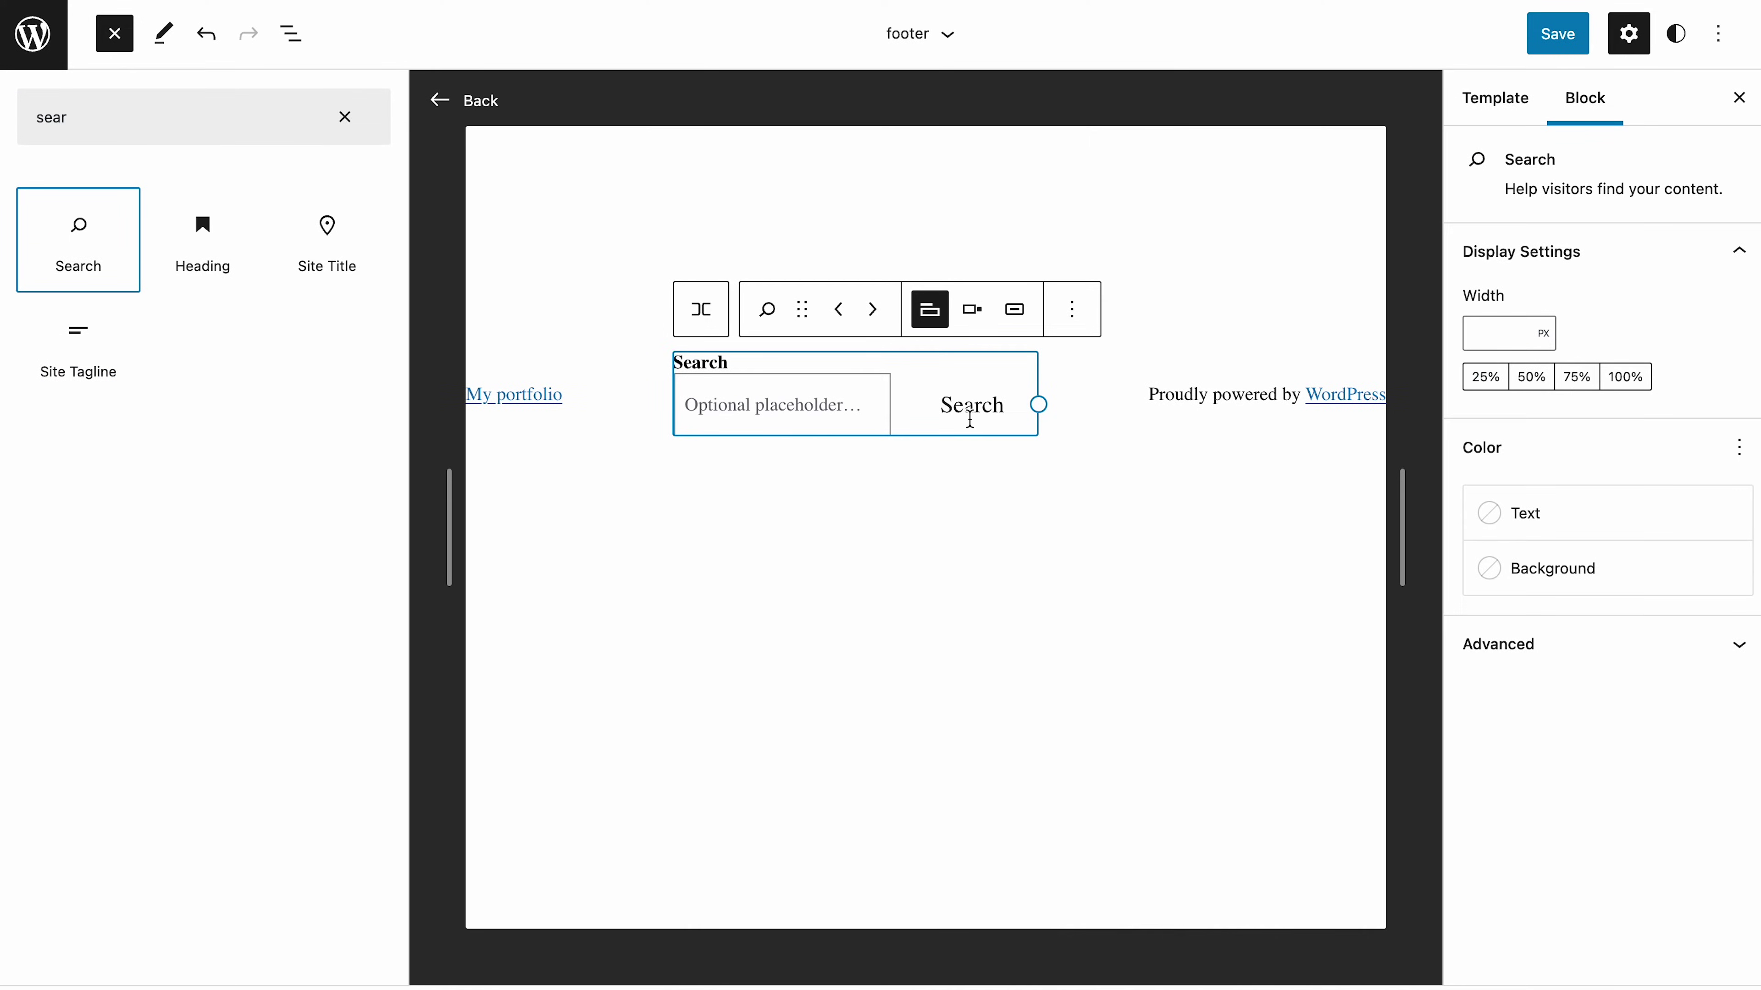
left_click(979, 320)
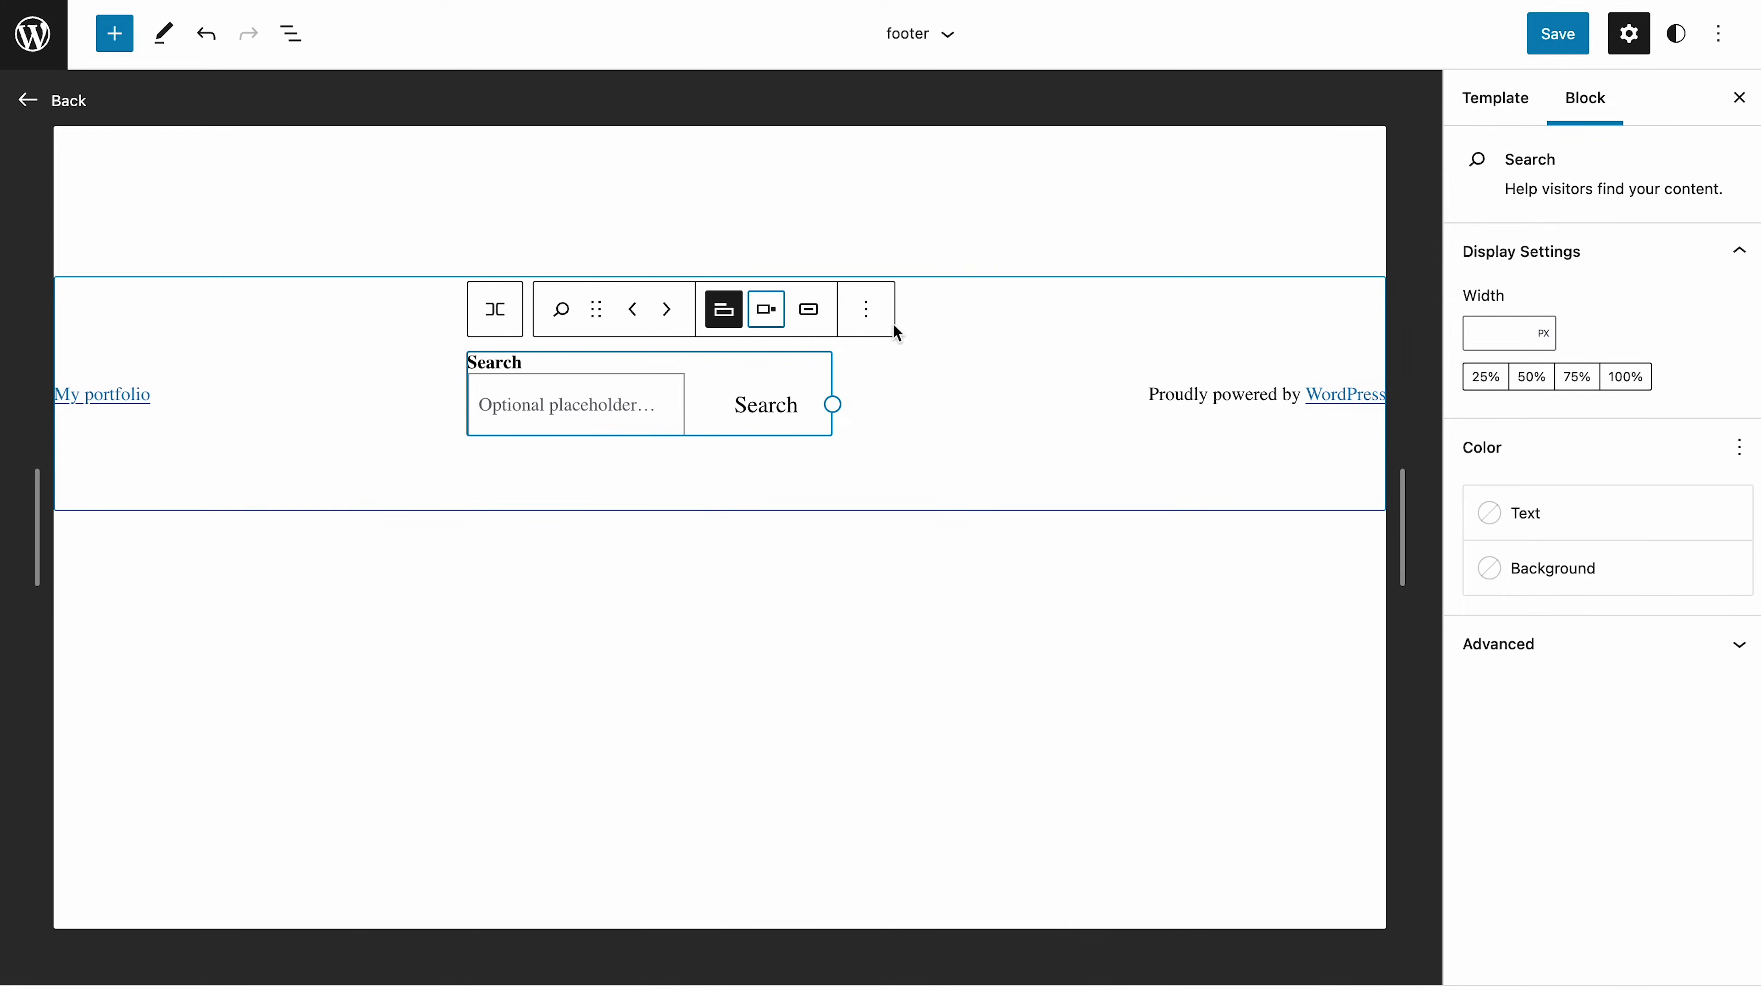
left_click(770, 318)
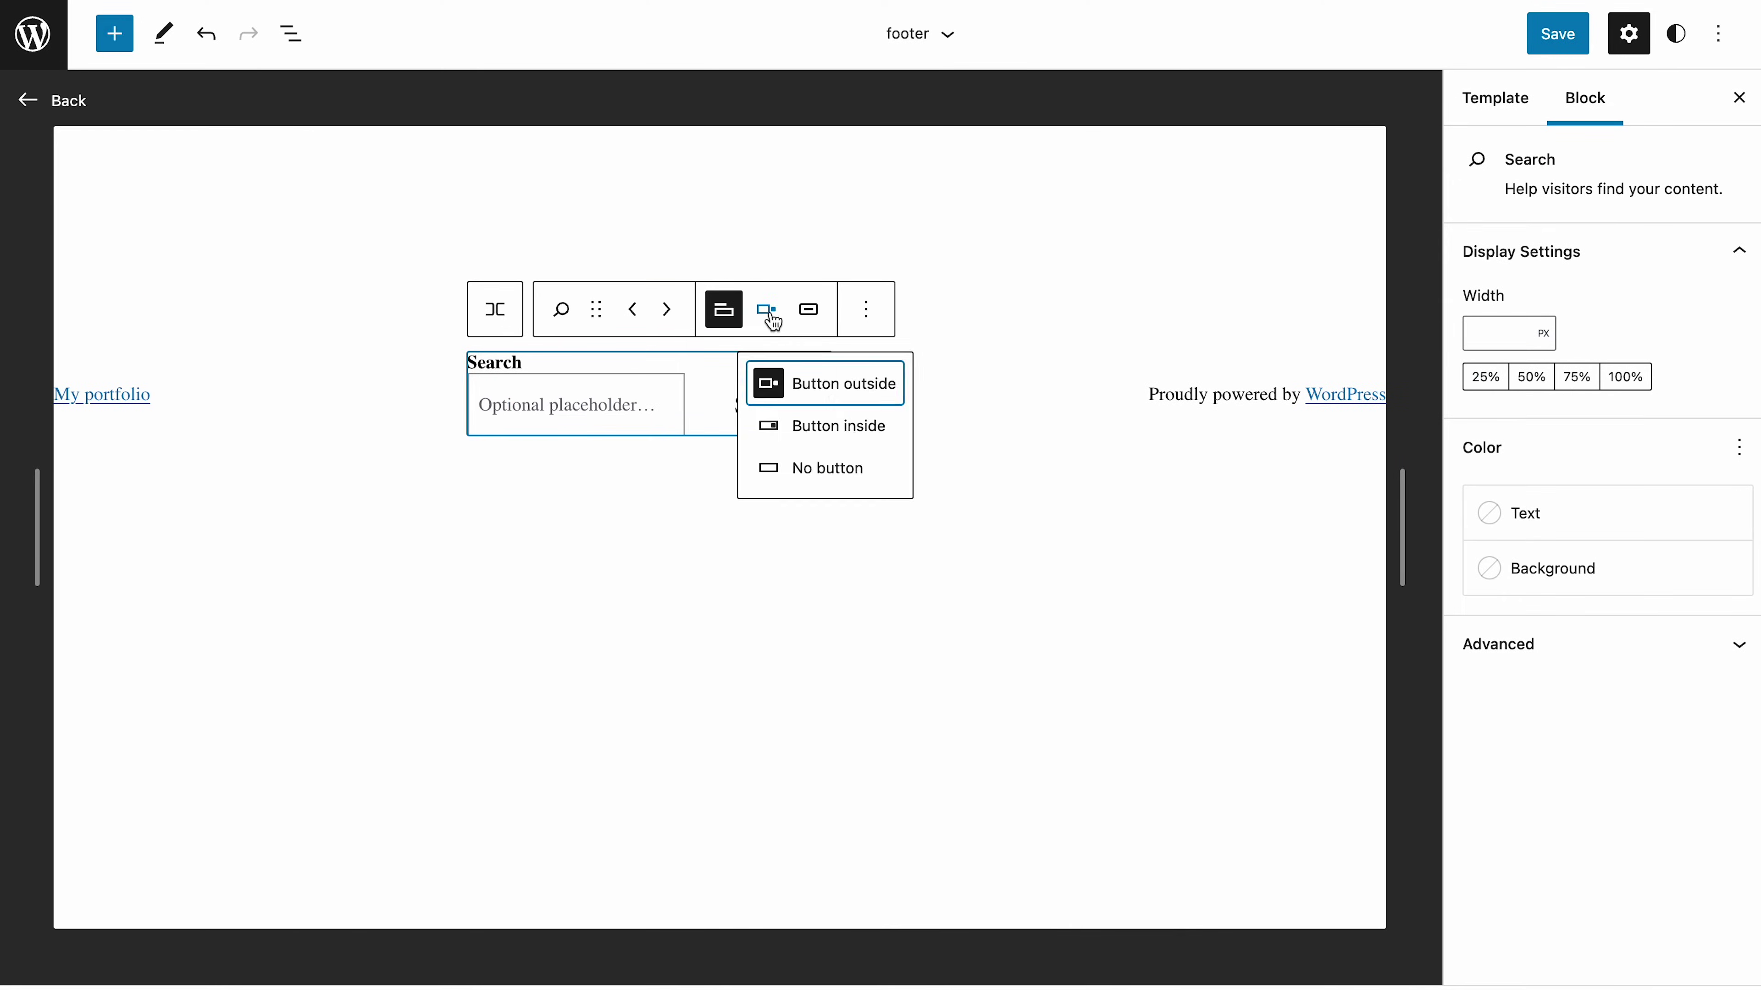
left_click(864, 442)
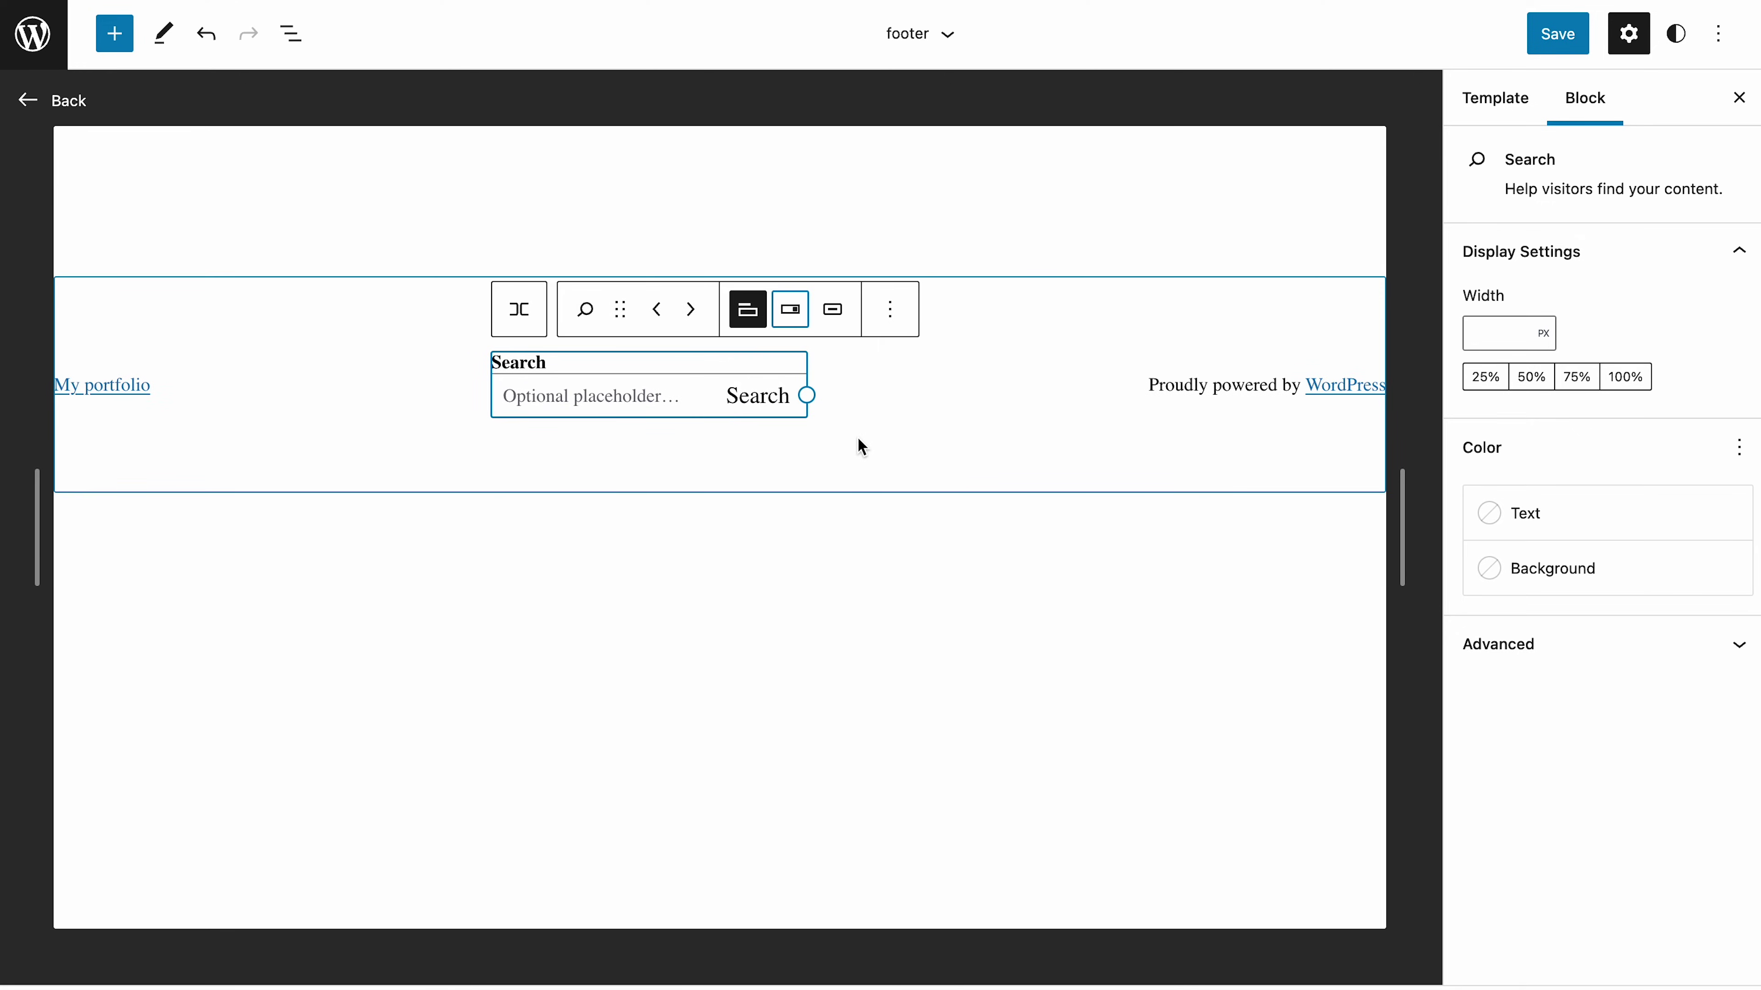
left_click(291, 34)
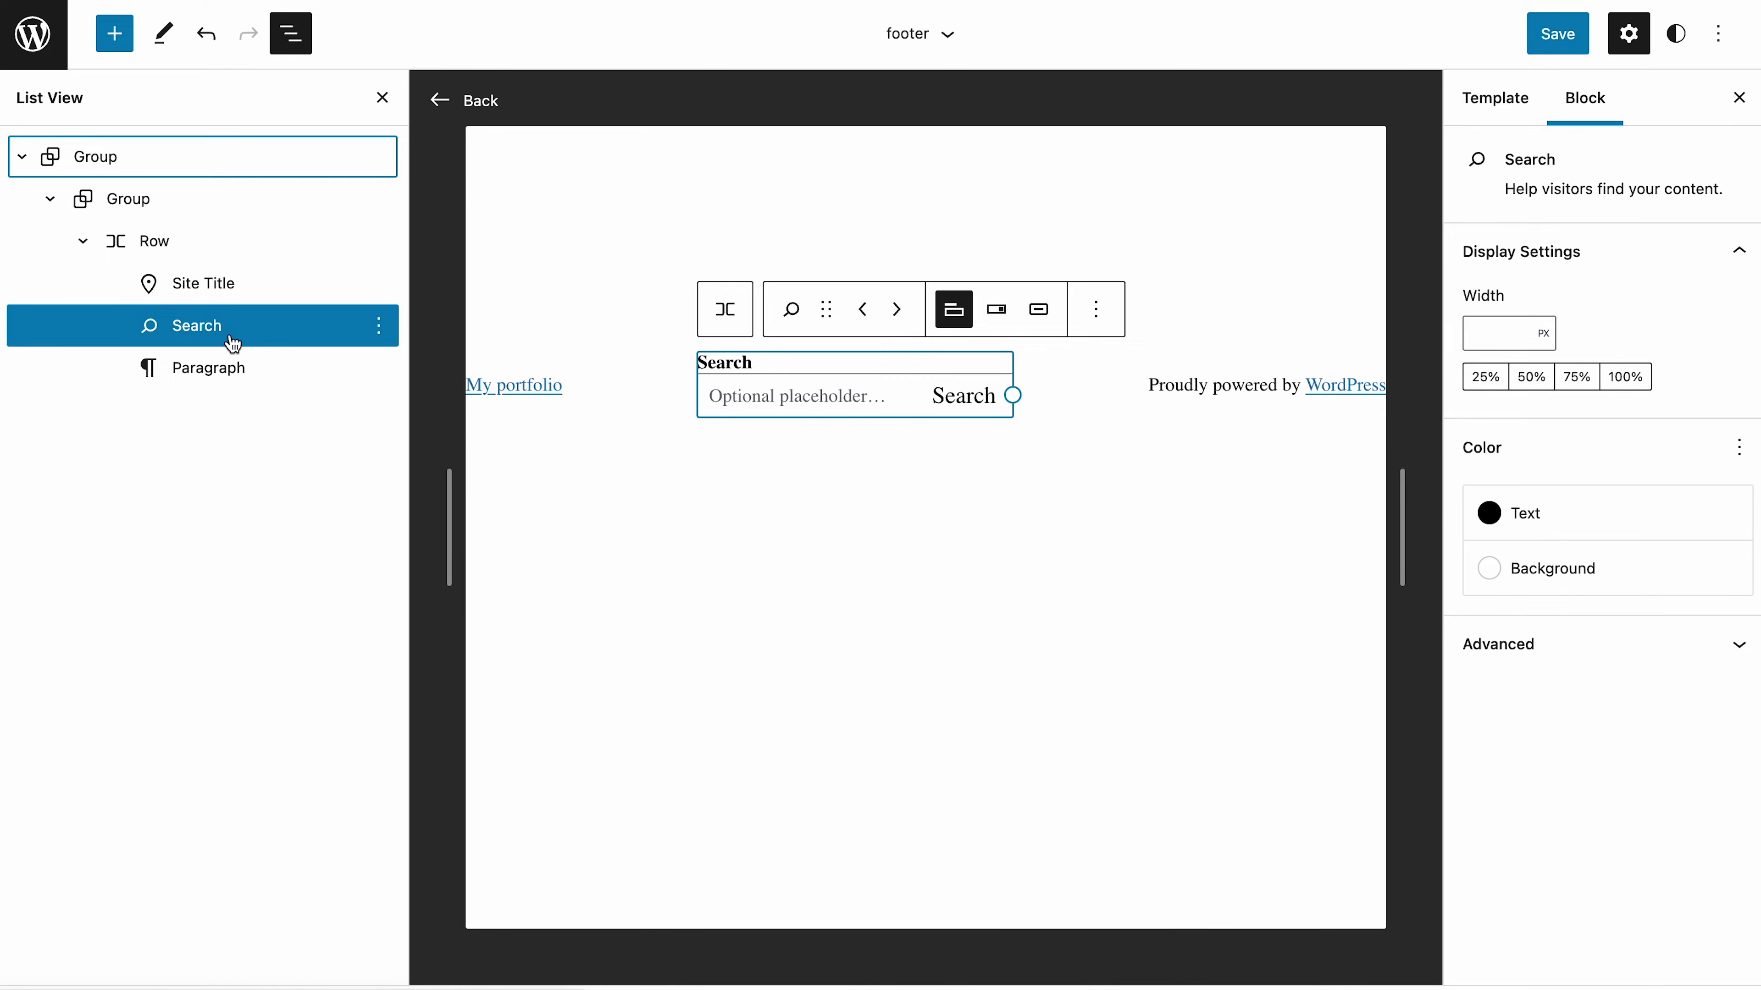
left_click_drag(231, 341, 213, 274)
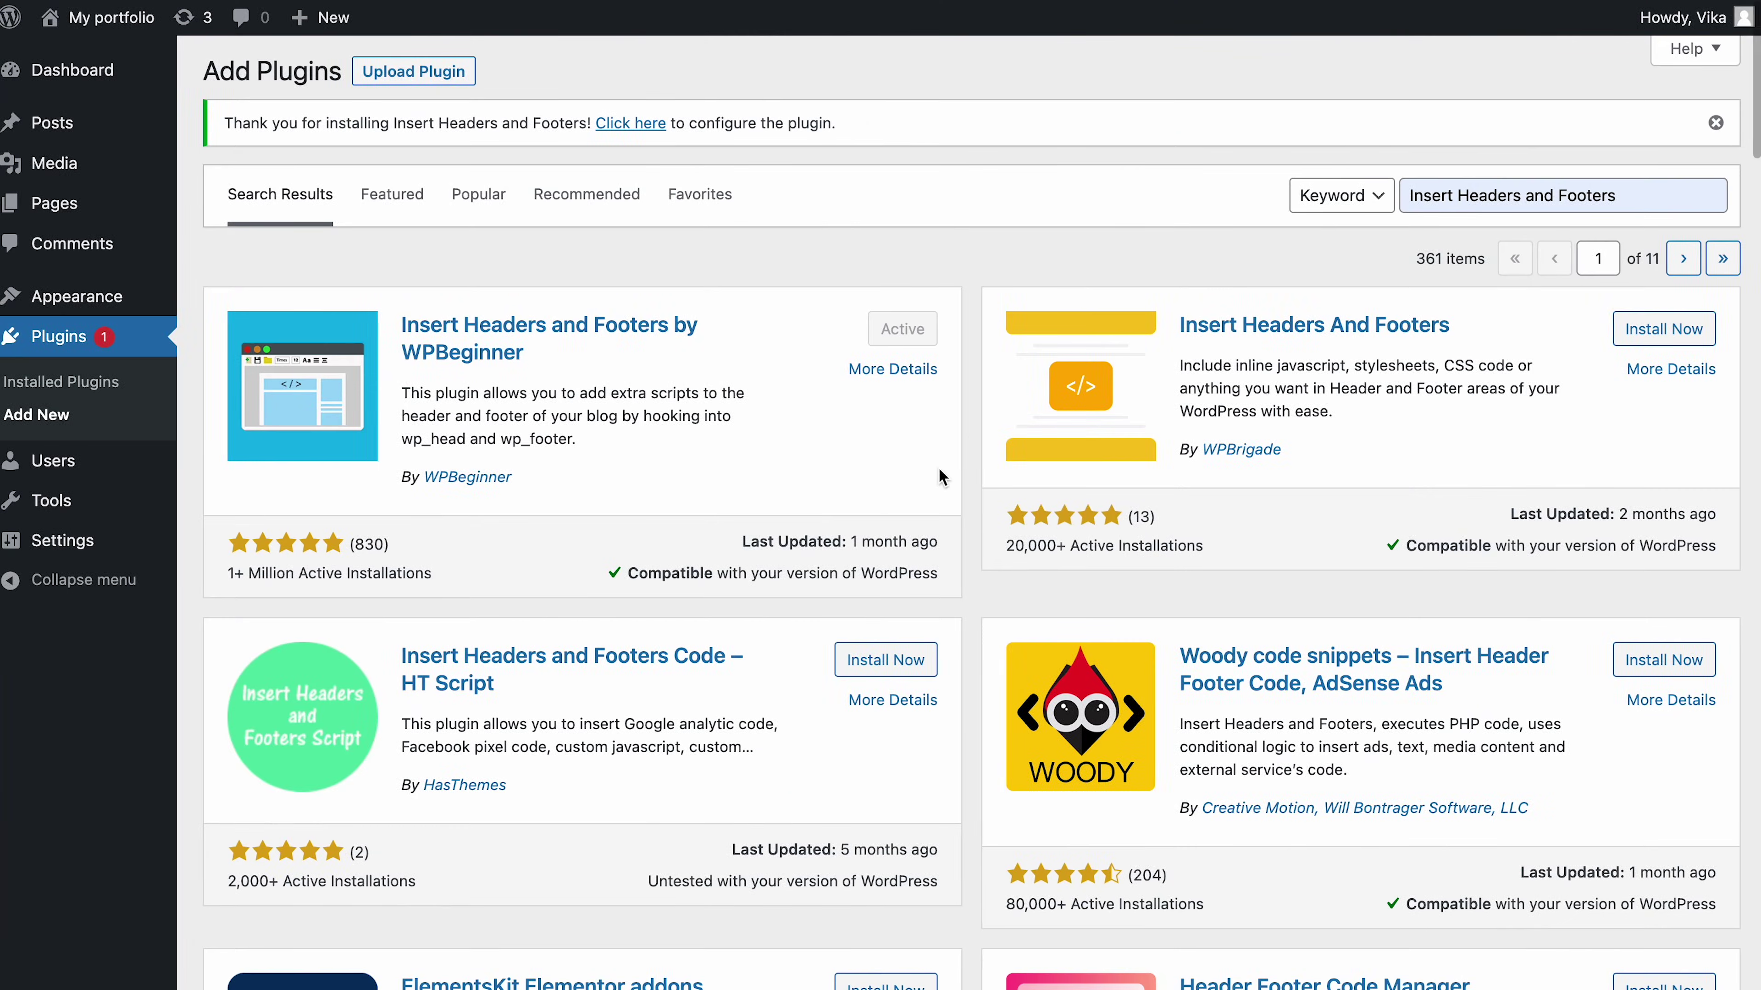
Step: Check the WPBeginner plugin's details, then open the Insert Headers and Footers settings page
left_click(912, 370)
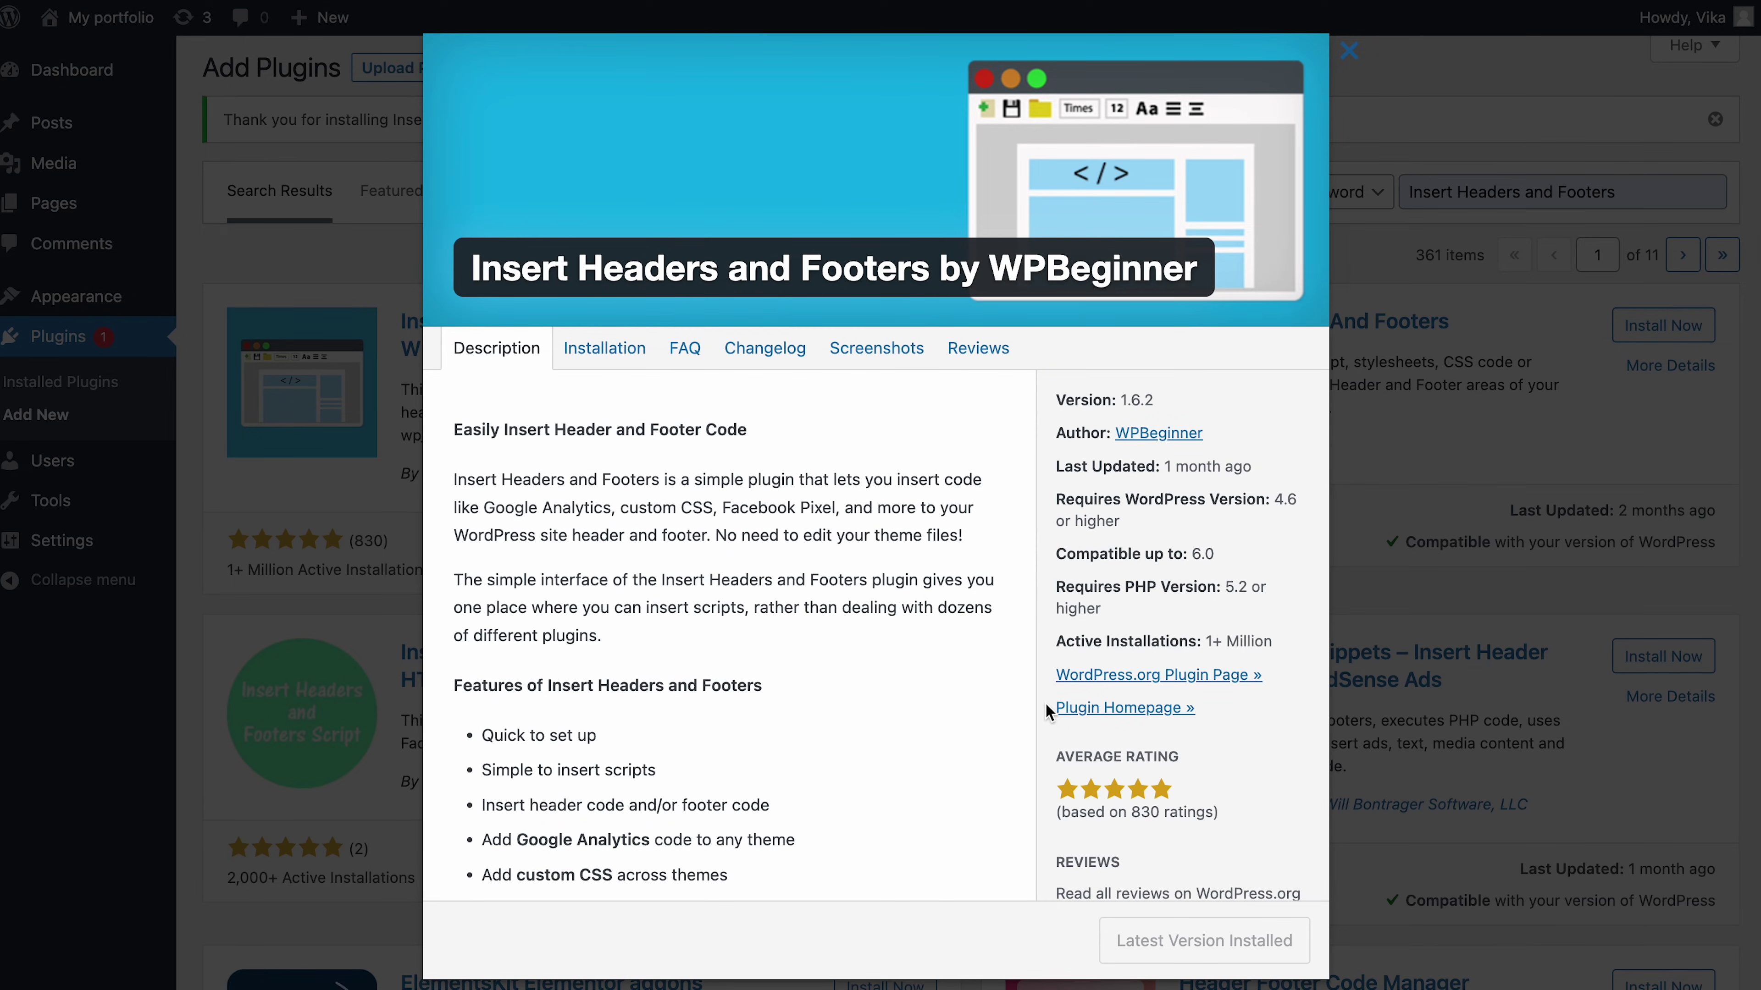
left_click(114, 678)
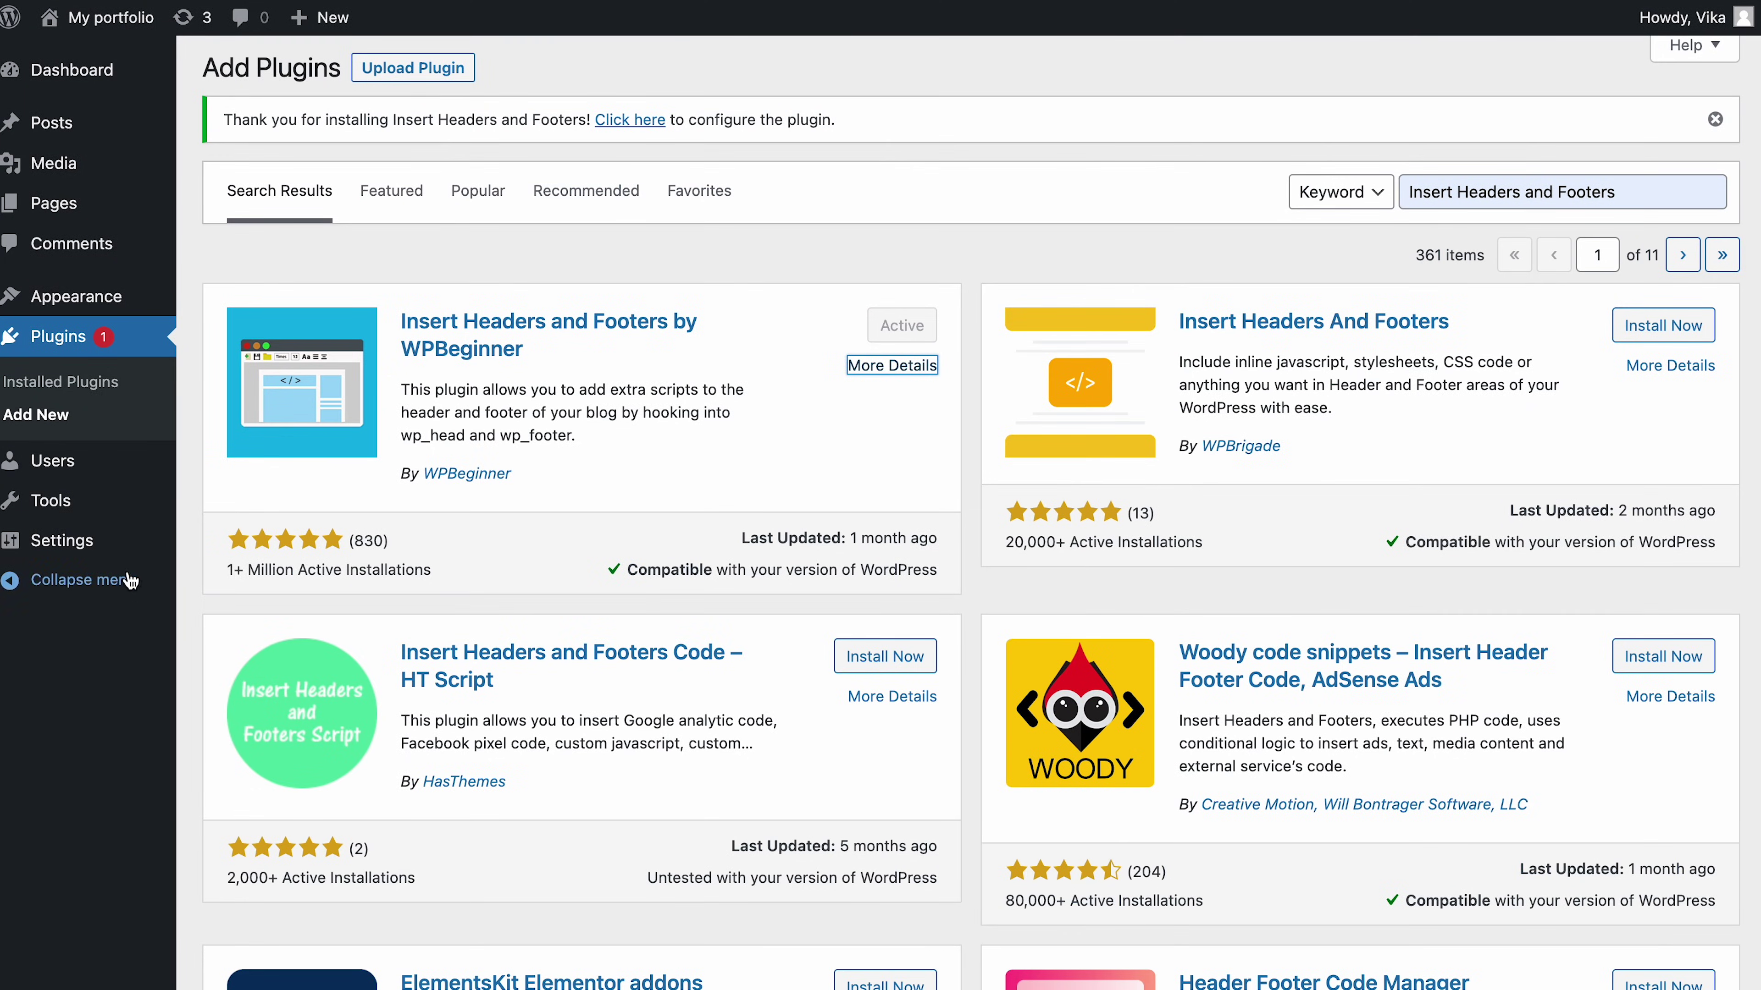
mouse_move(85, 548)
left_click(235, 797)
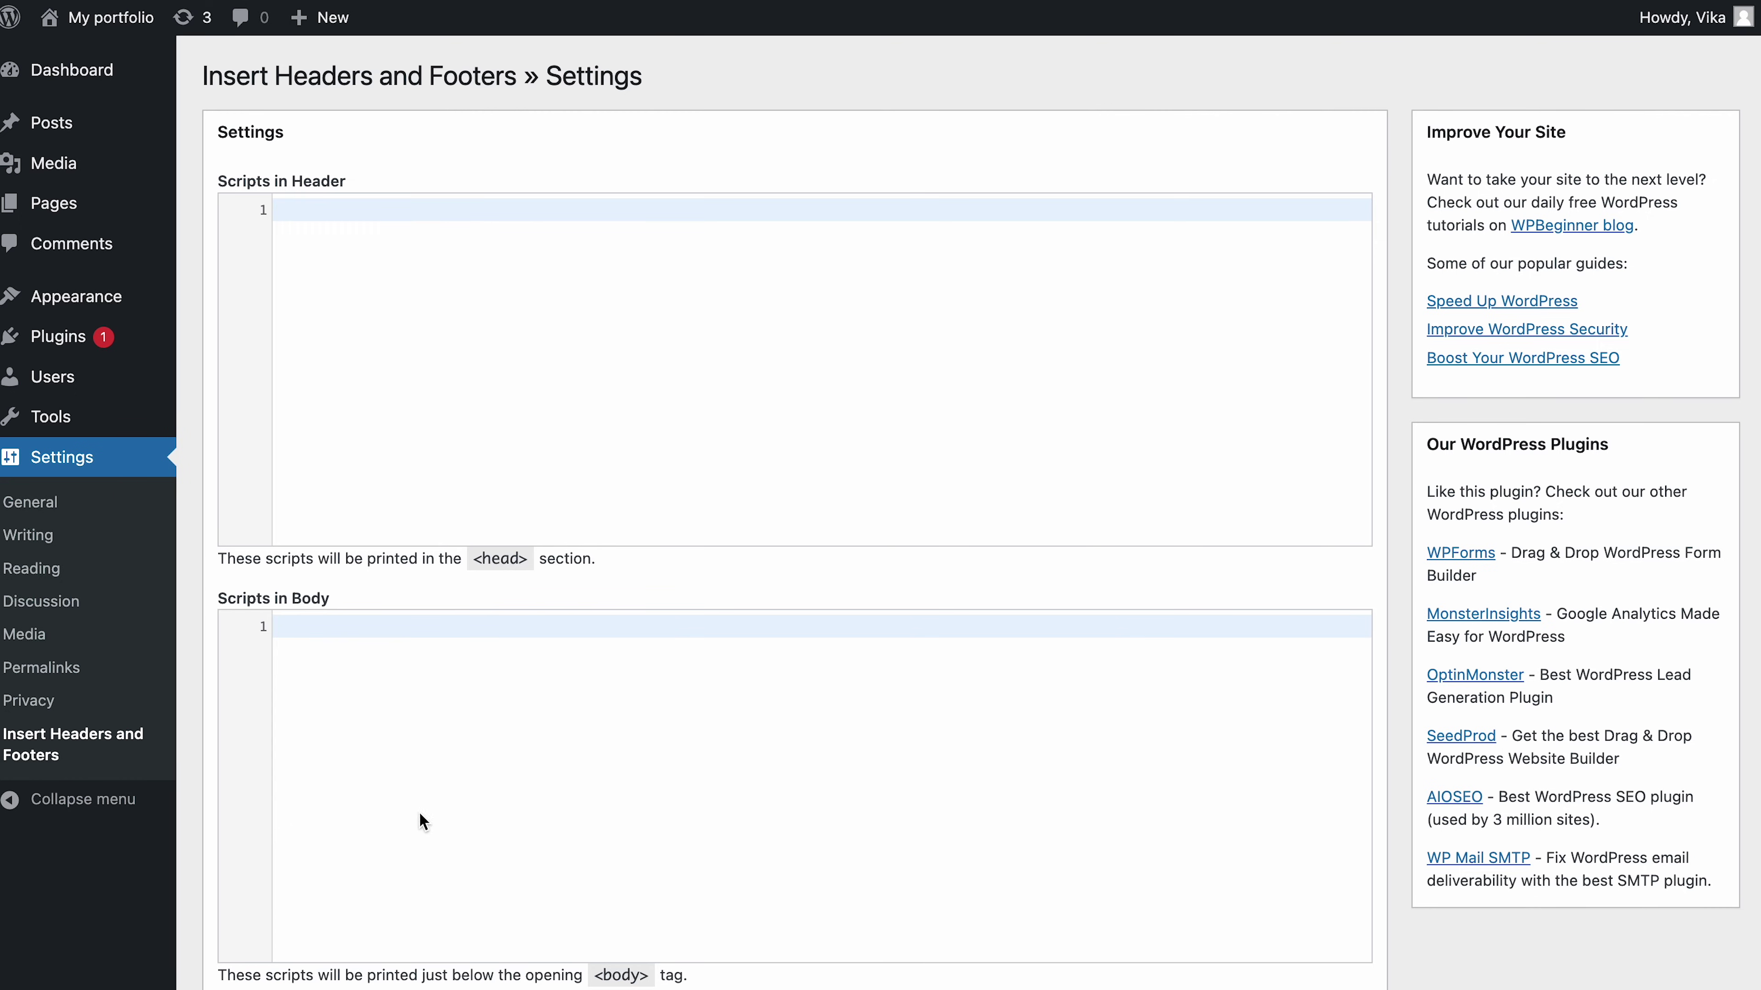
Step: Paste the Facebook Pixel code into the Scripts in Footer box
scroll(509, 805, "down", 7)
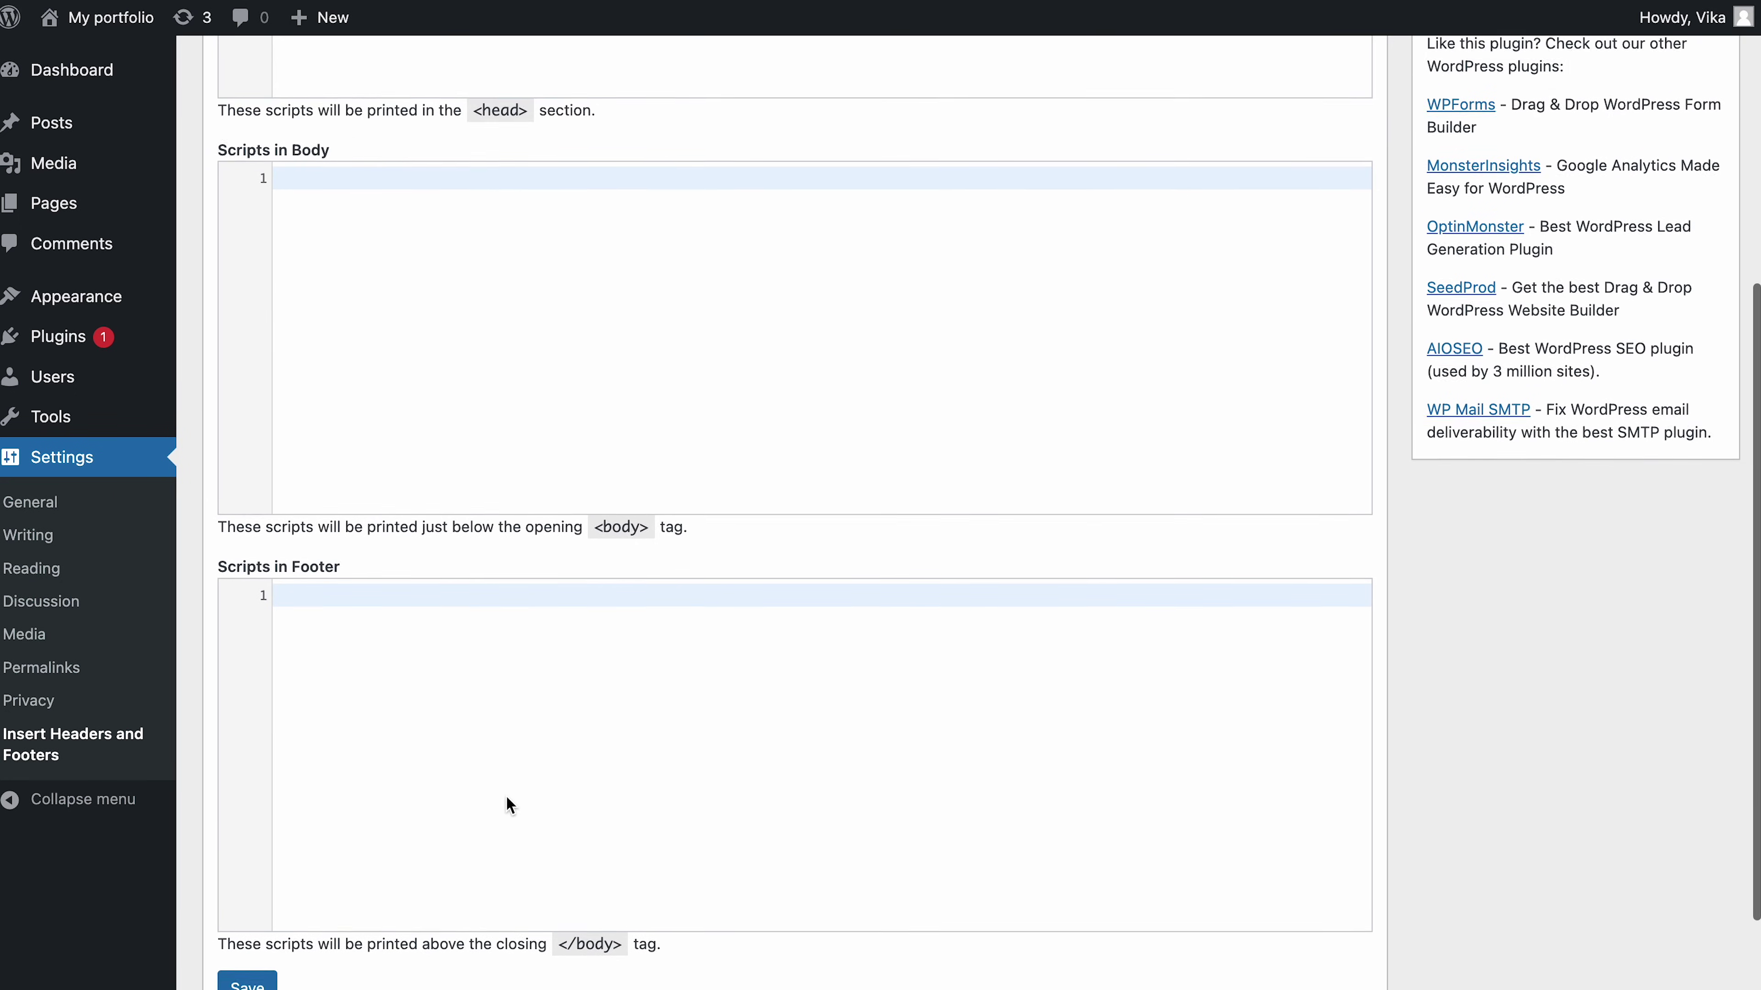
scroll(353, 597, "up", 1)
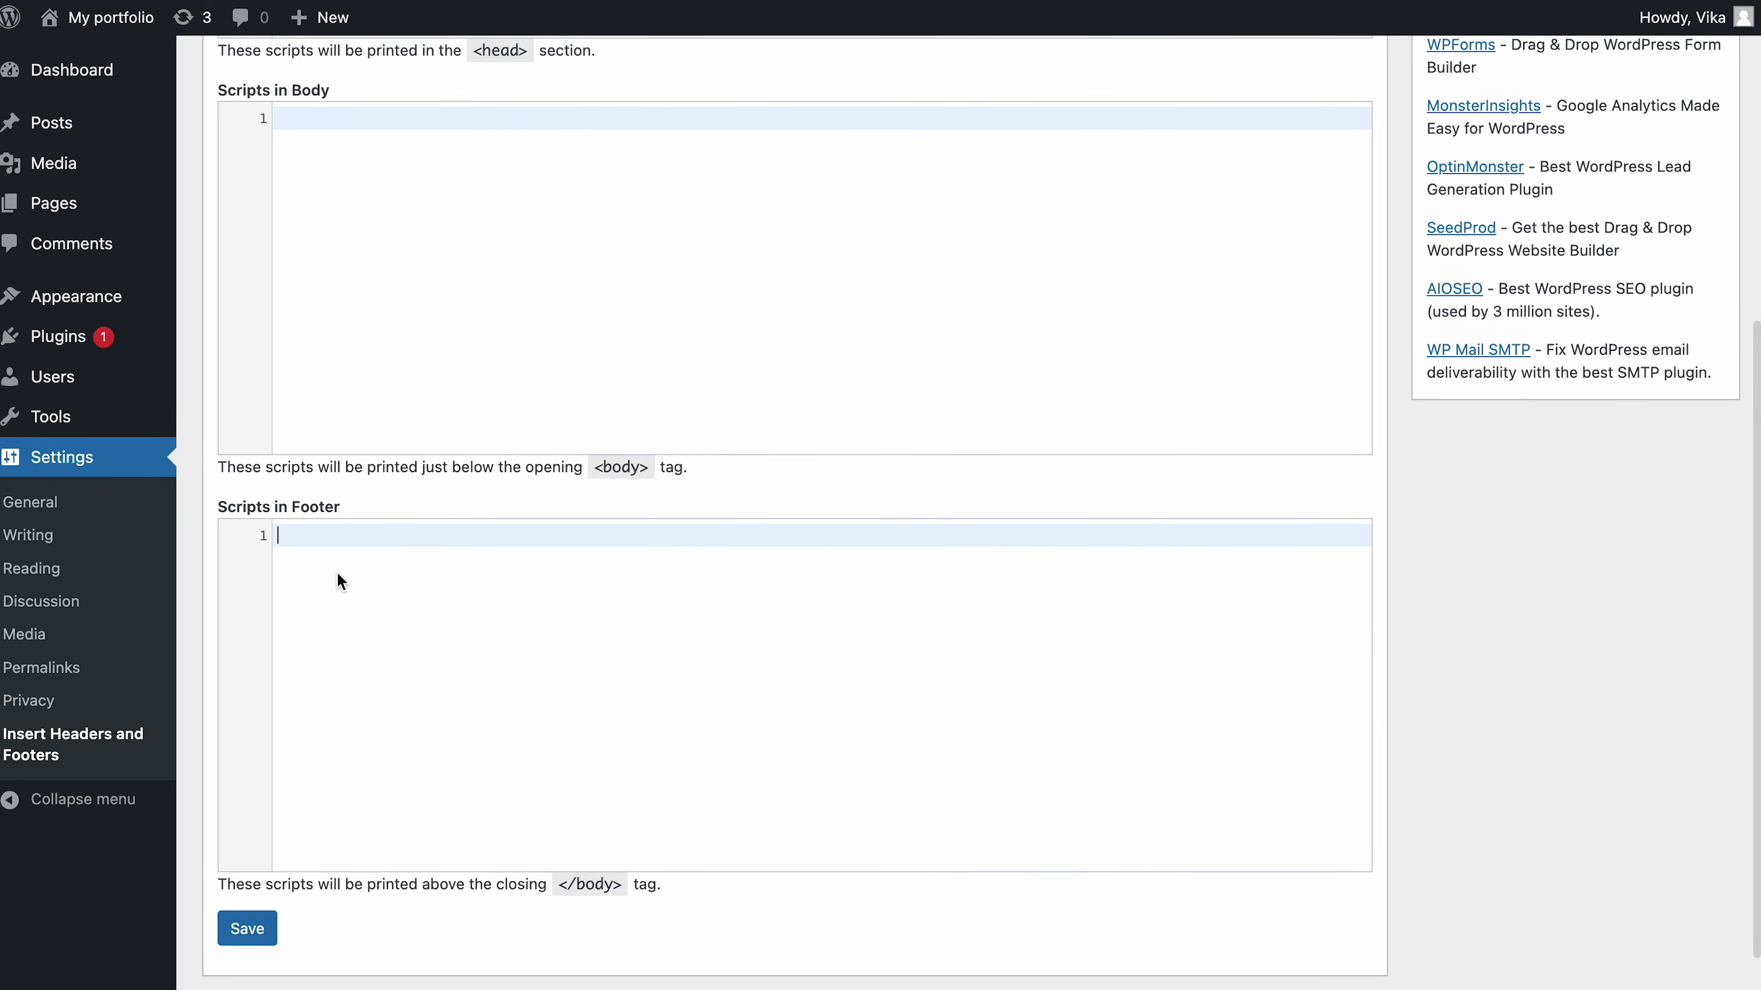
key("super+v")
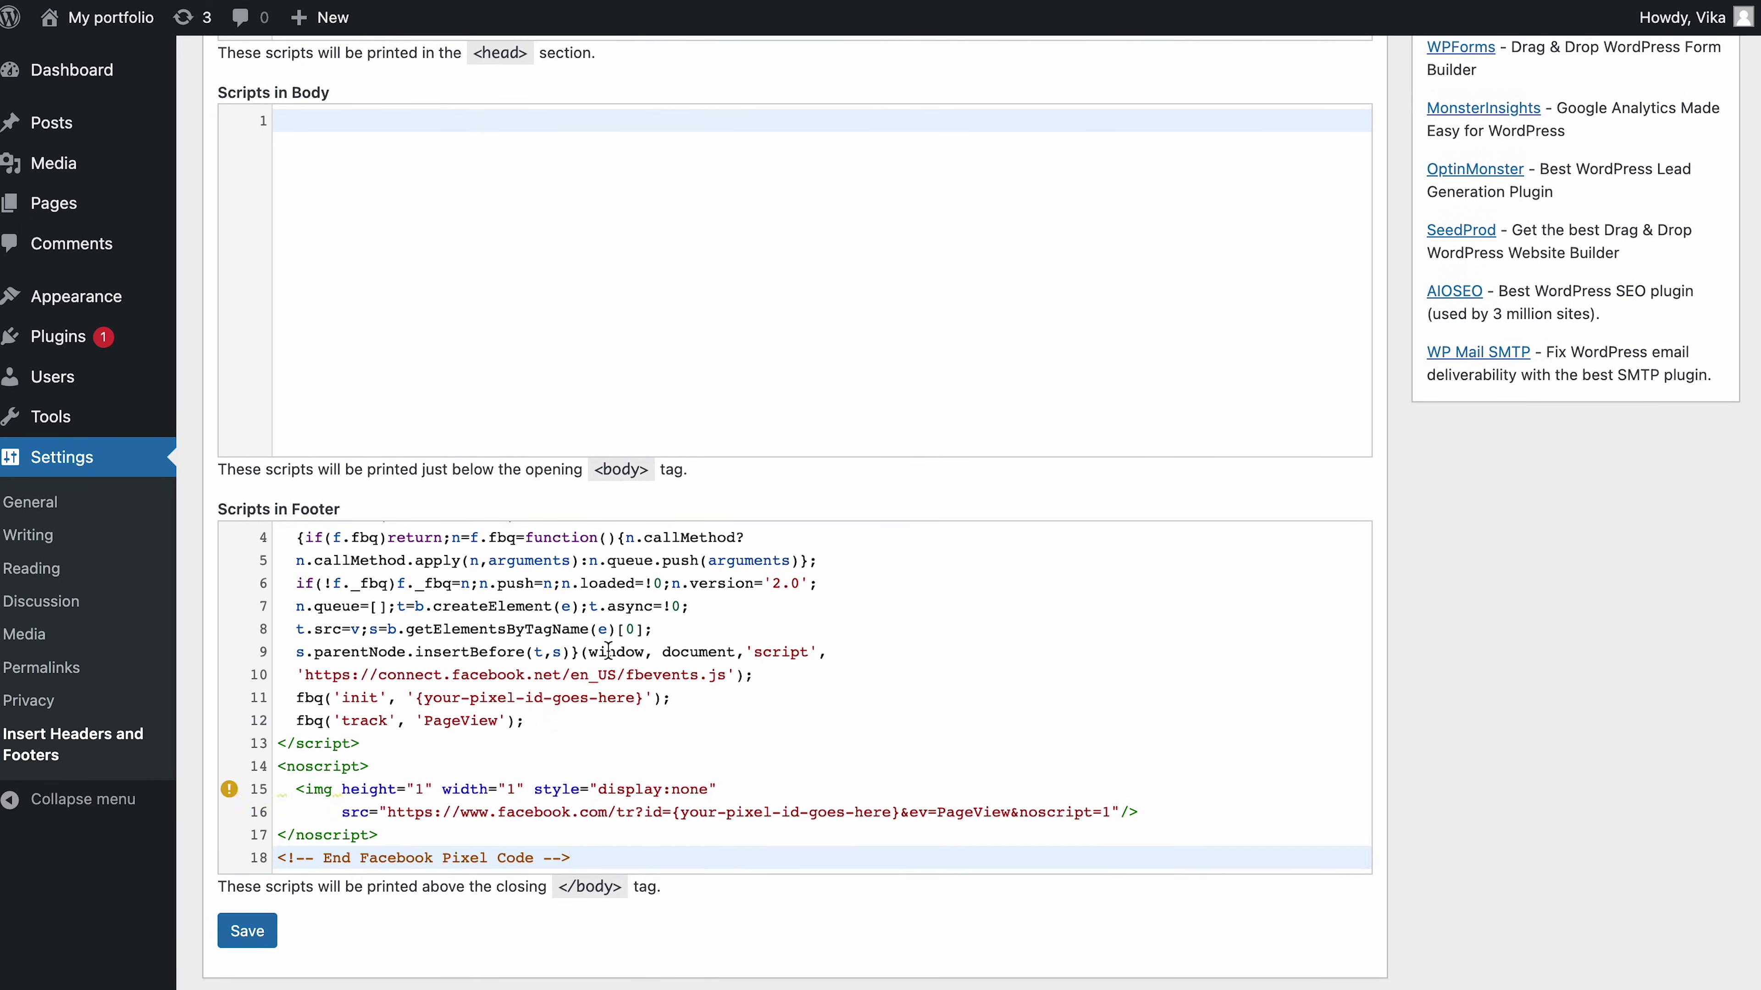
scroll(685, 686, "up", 2)
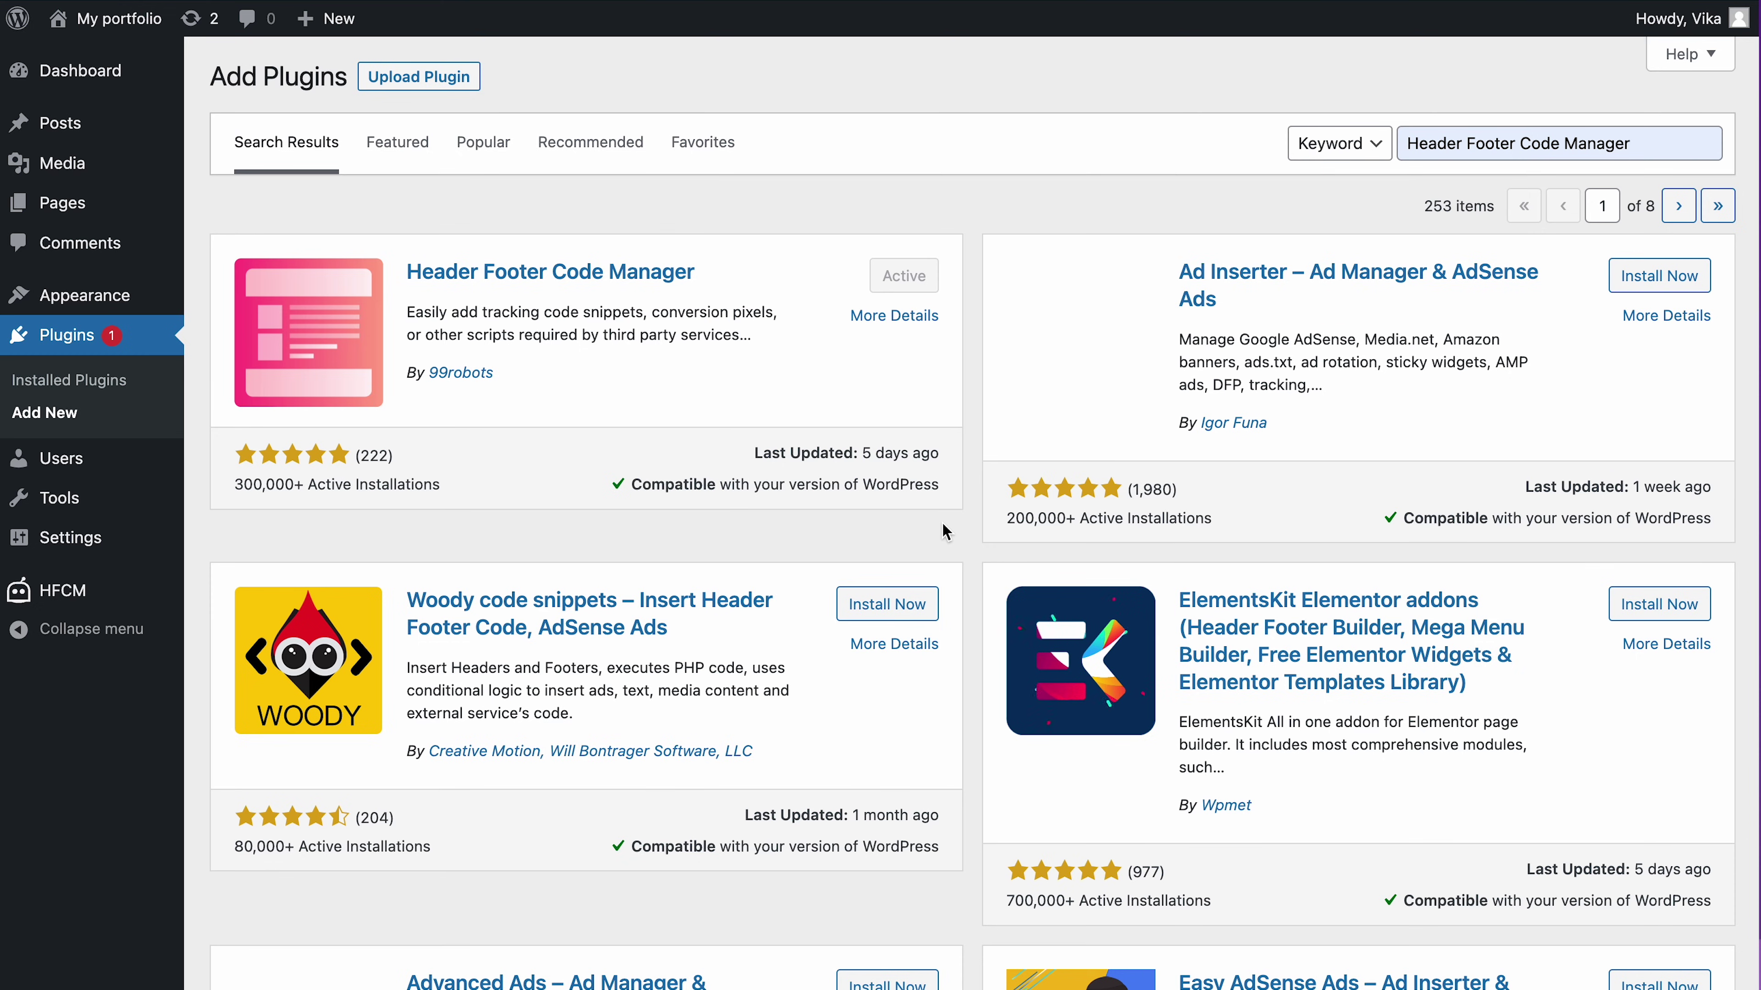
Step: Read through Header Footer Code Manager's plugin details
left_click(885, 317)
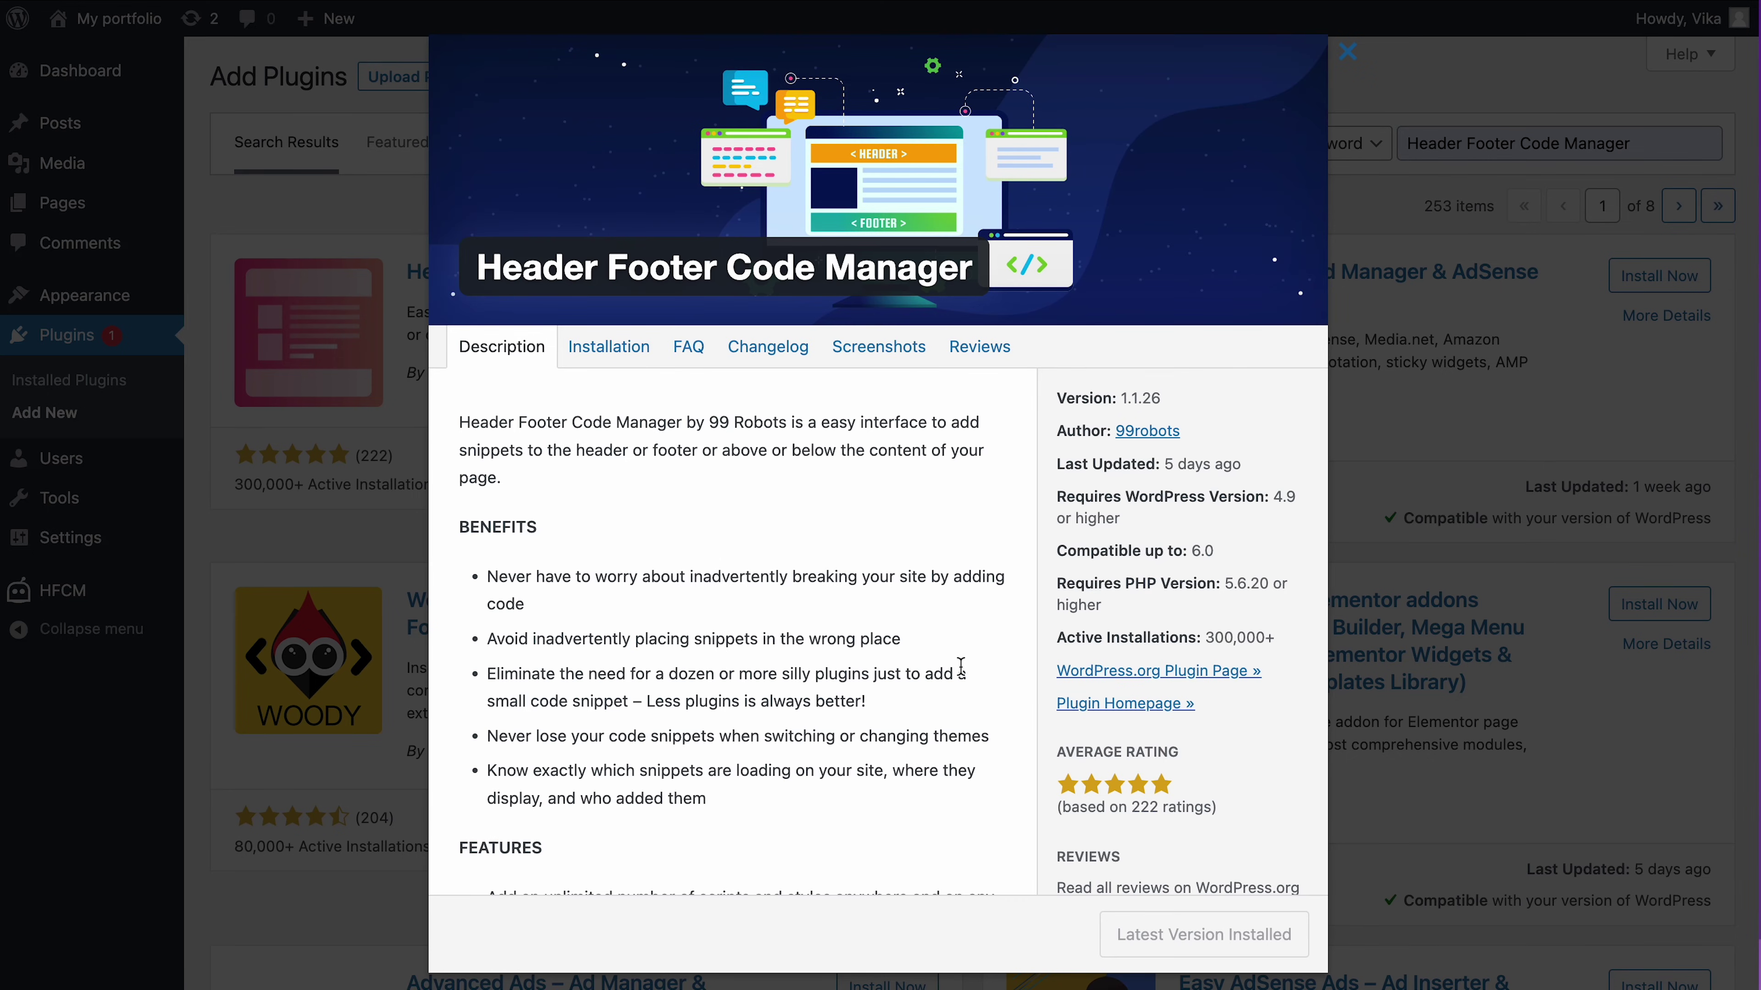
scroll(960, 666, "down", 10)
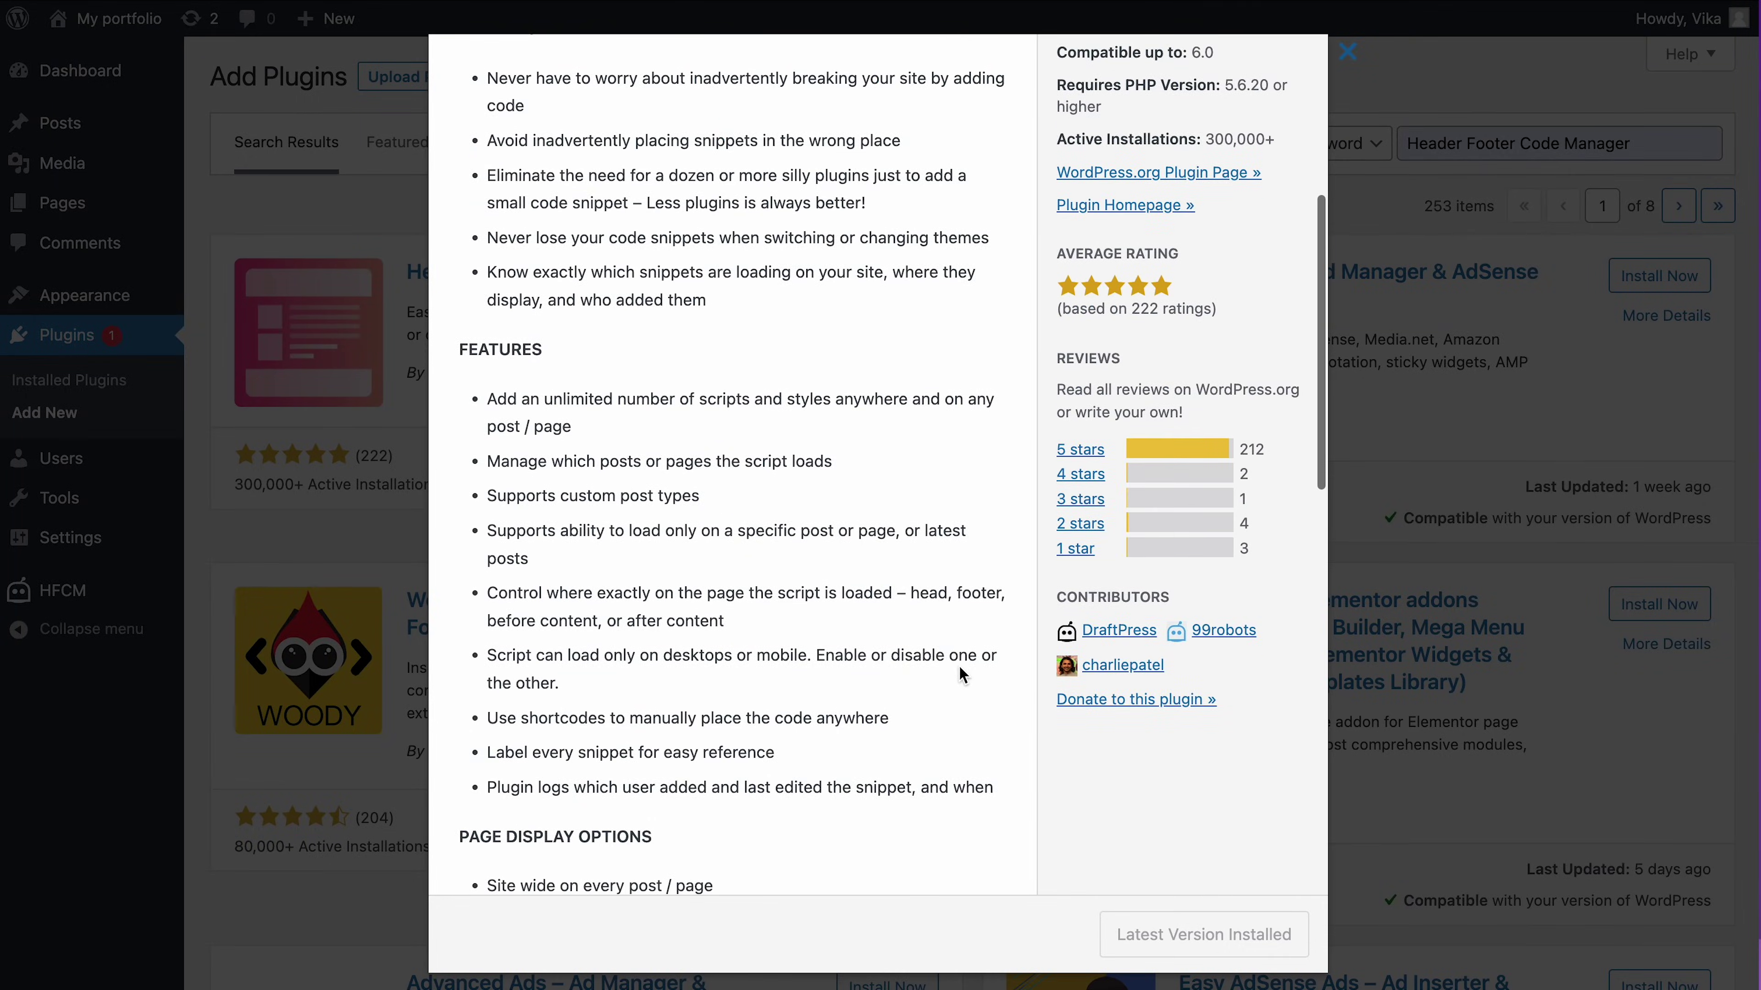
scroll(961, 673, "down", 7)
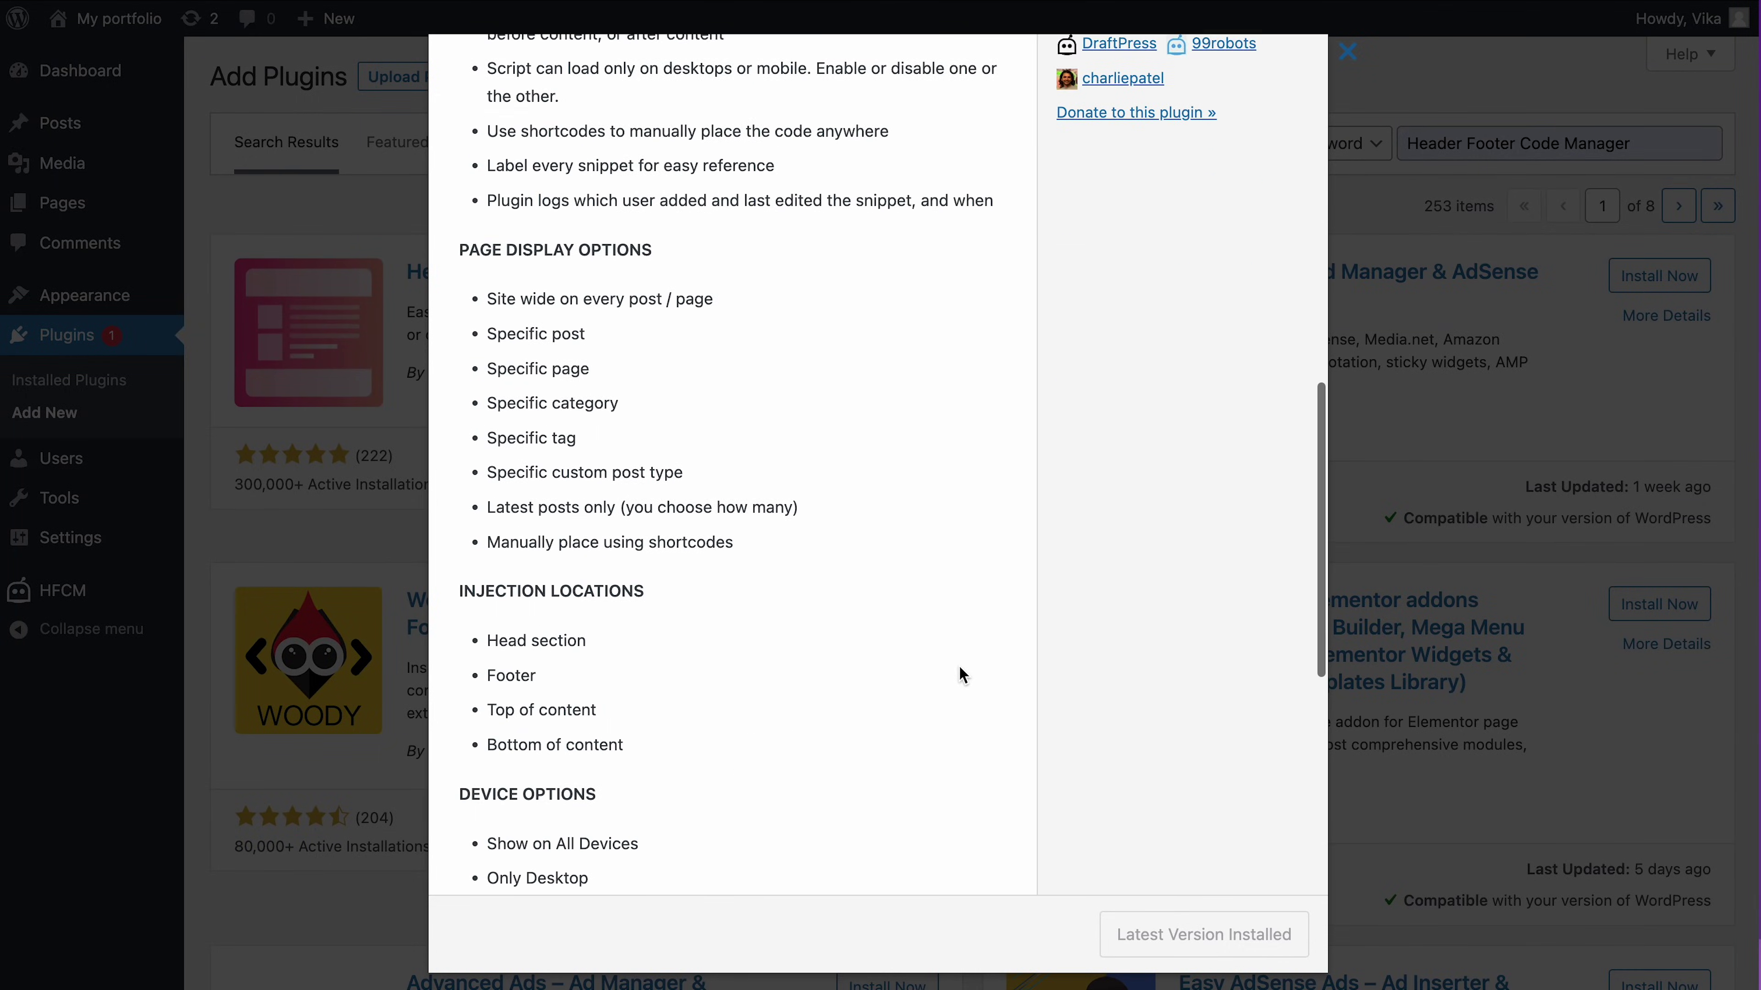
scroll(960, 672, "down", 6)
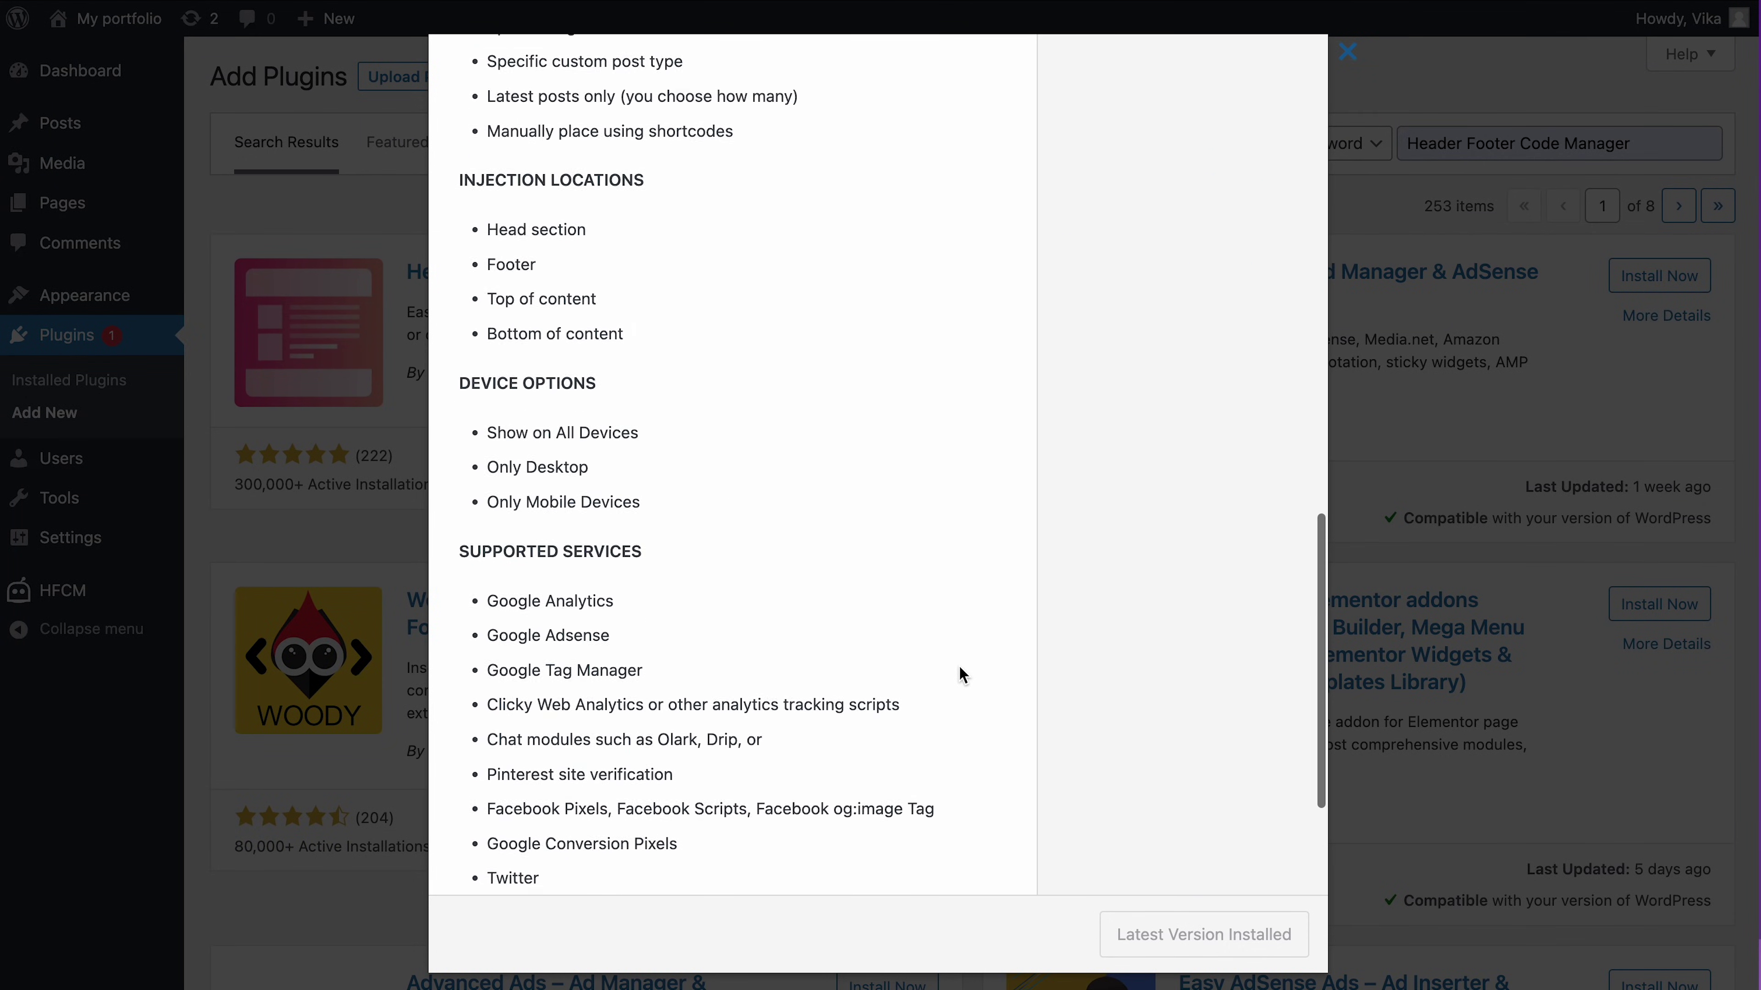
scroll(962, 674, "down", 1)
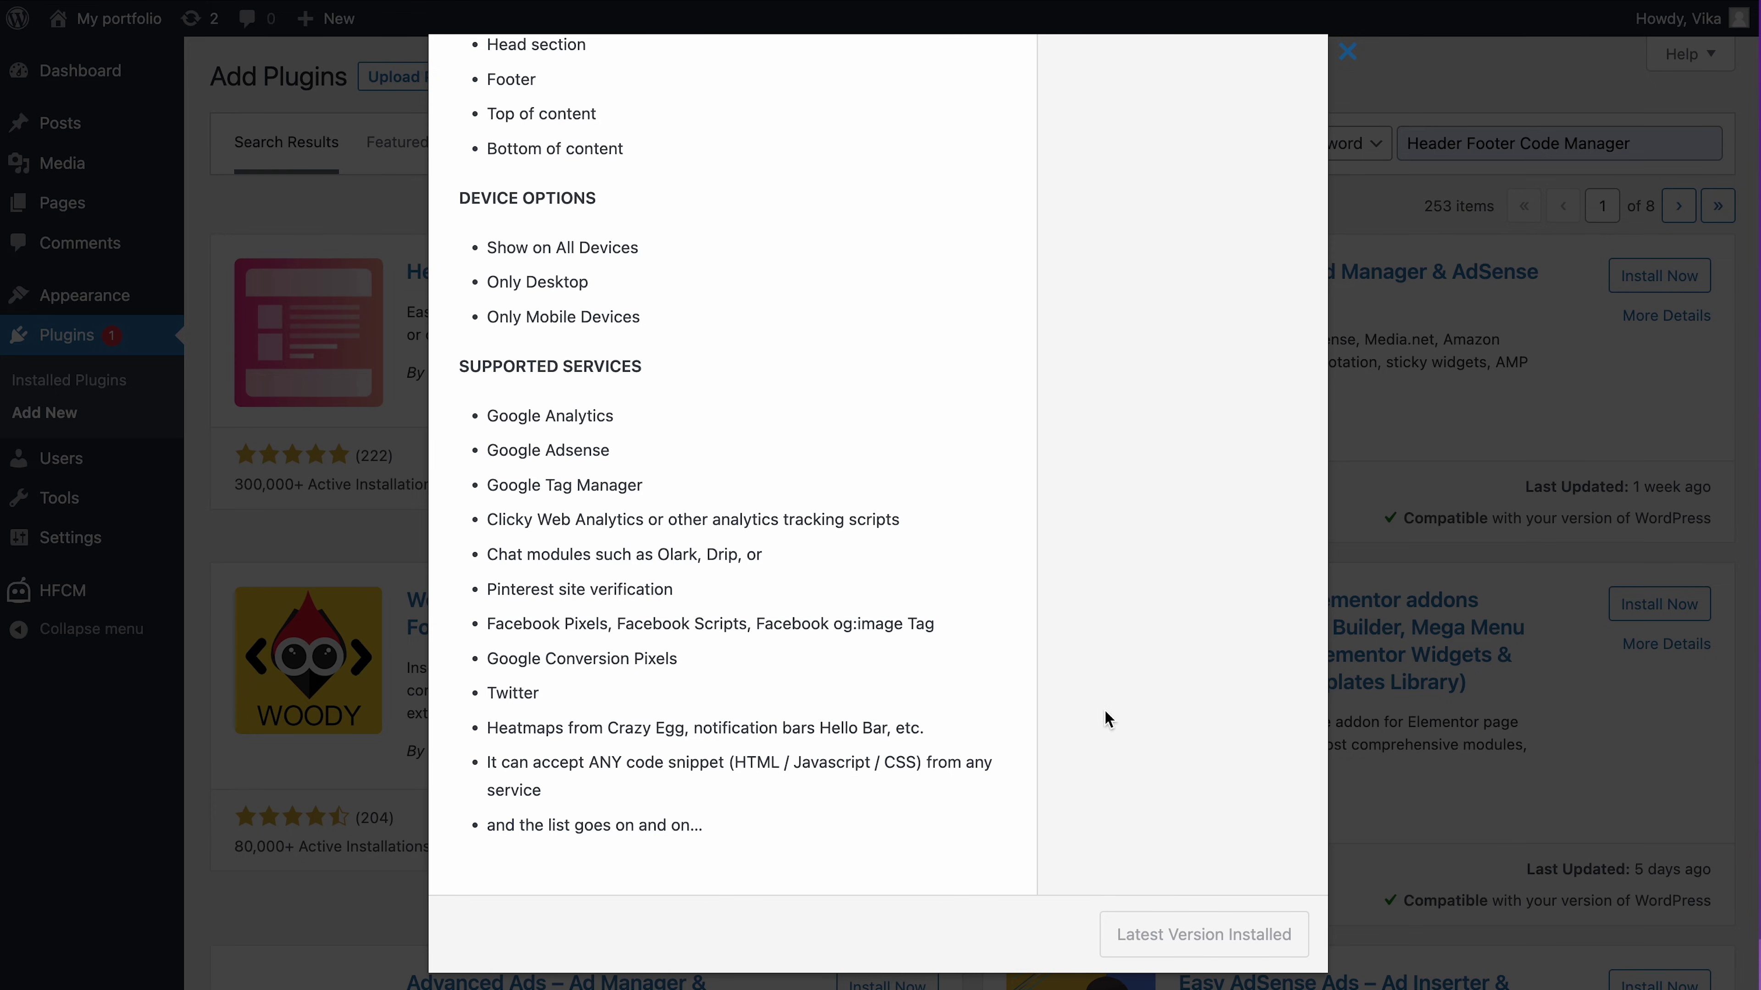
left_click(1443, 790)
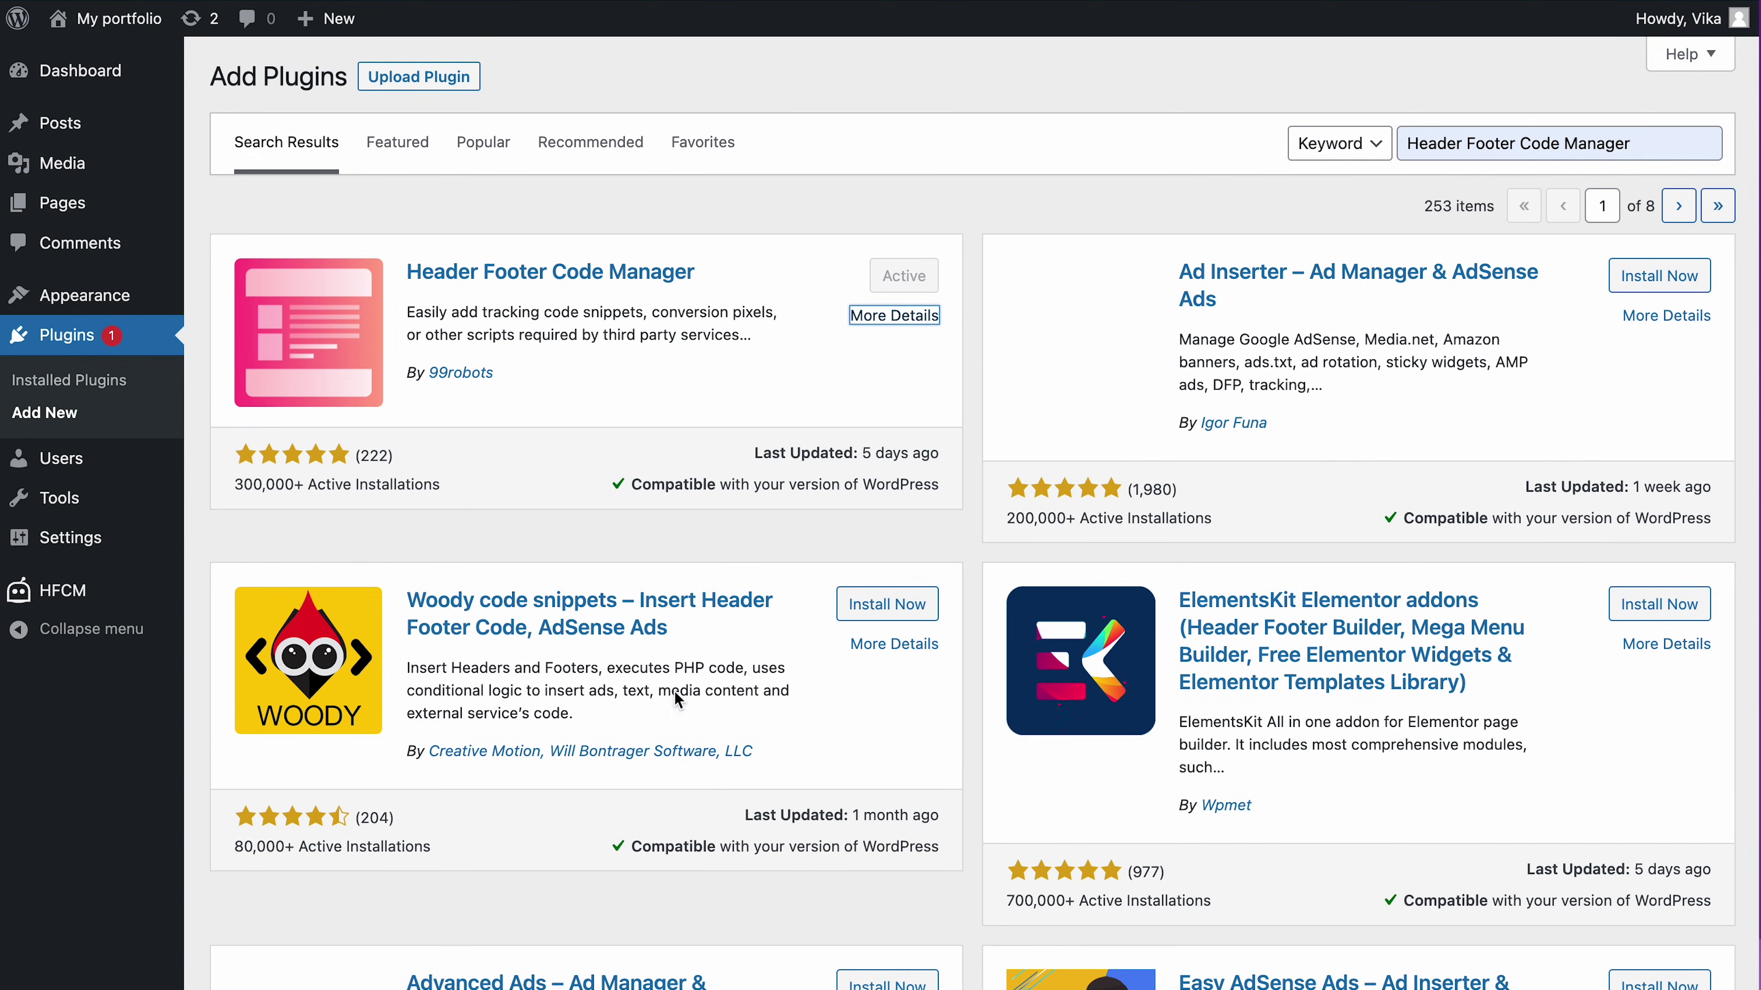
Step: Start a new HFCM snippet from Add New Snippet and focus the Snippet Name field
mouse_move(87, 605)
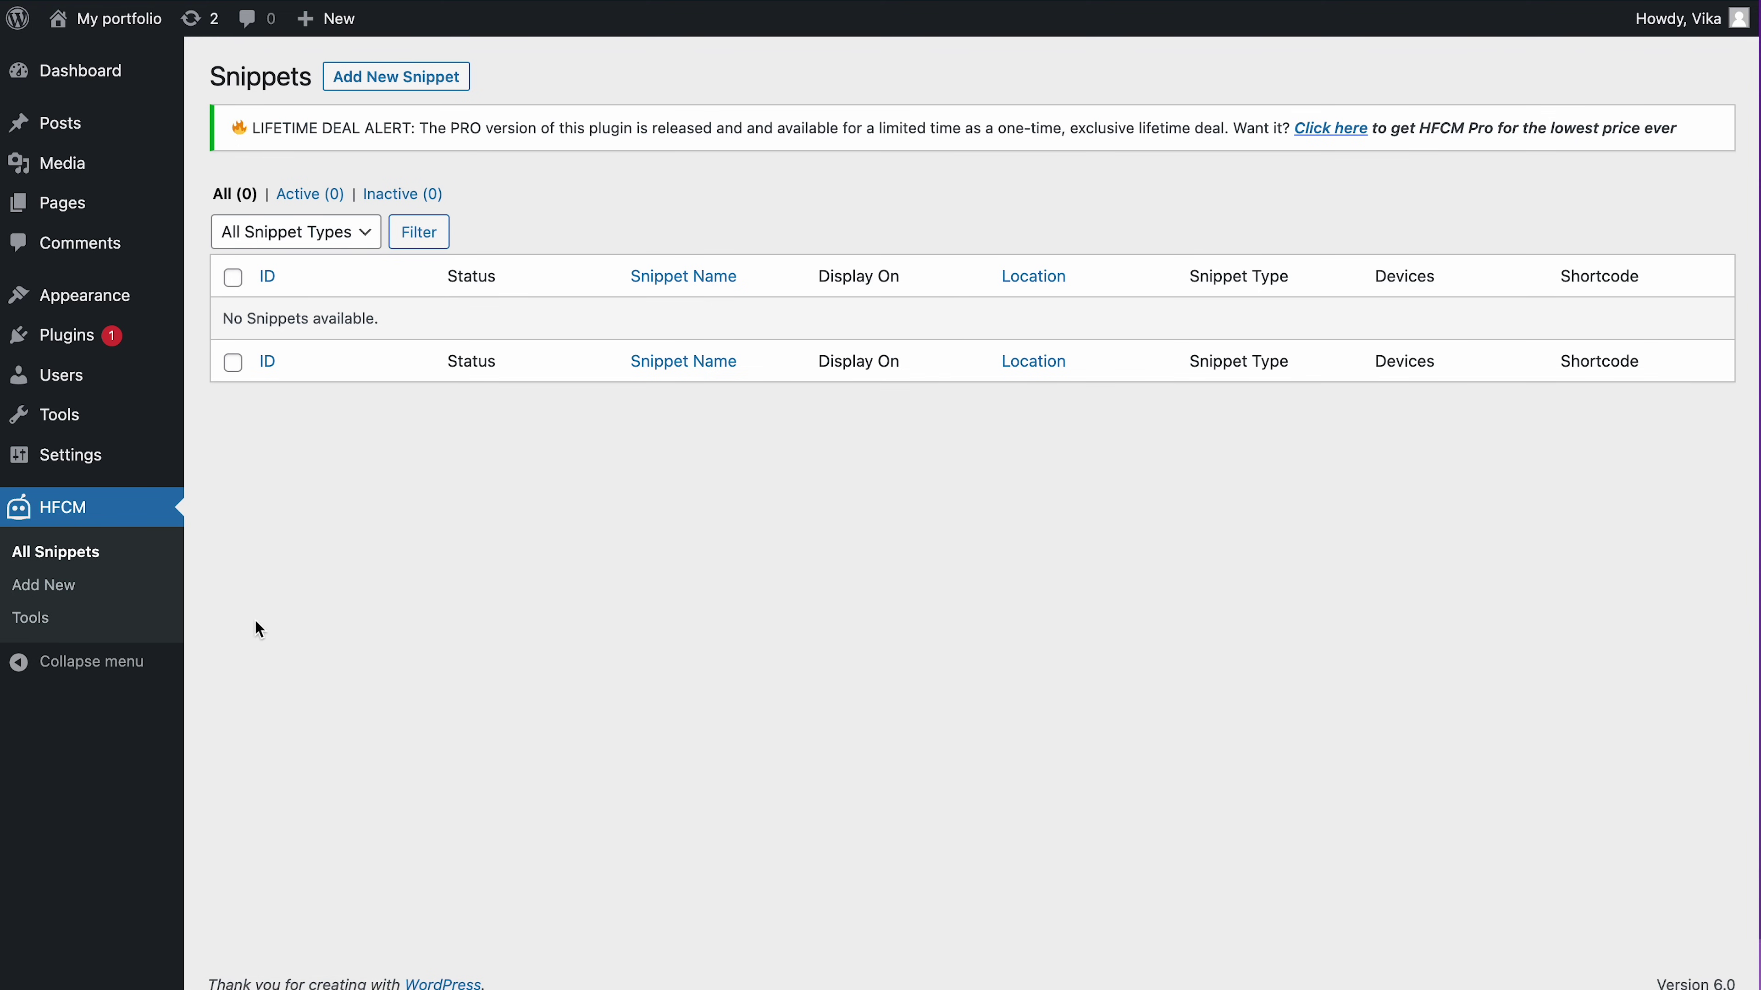
left_click(394, 80)
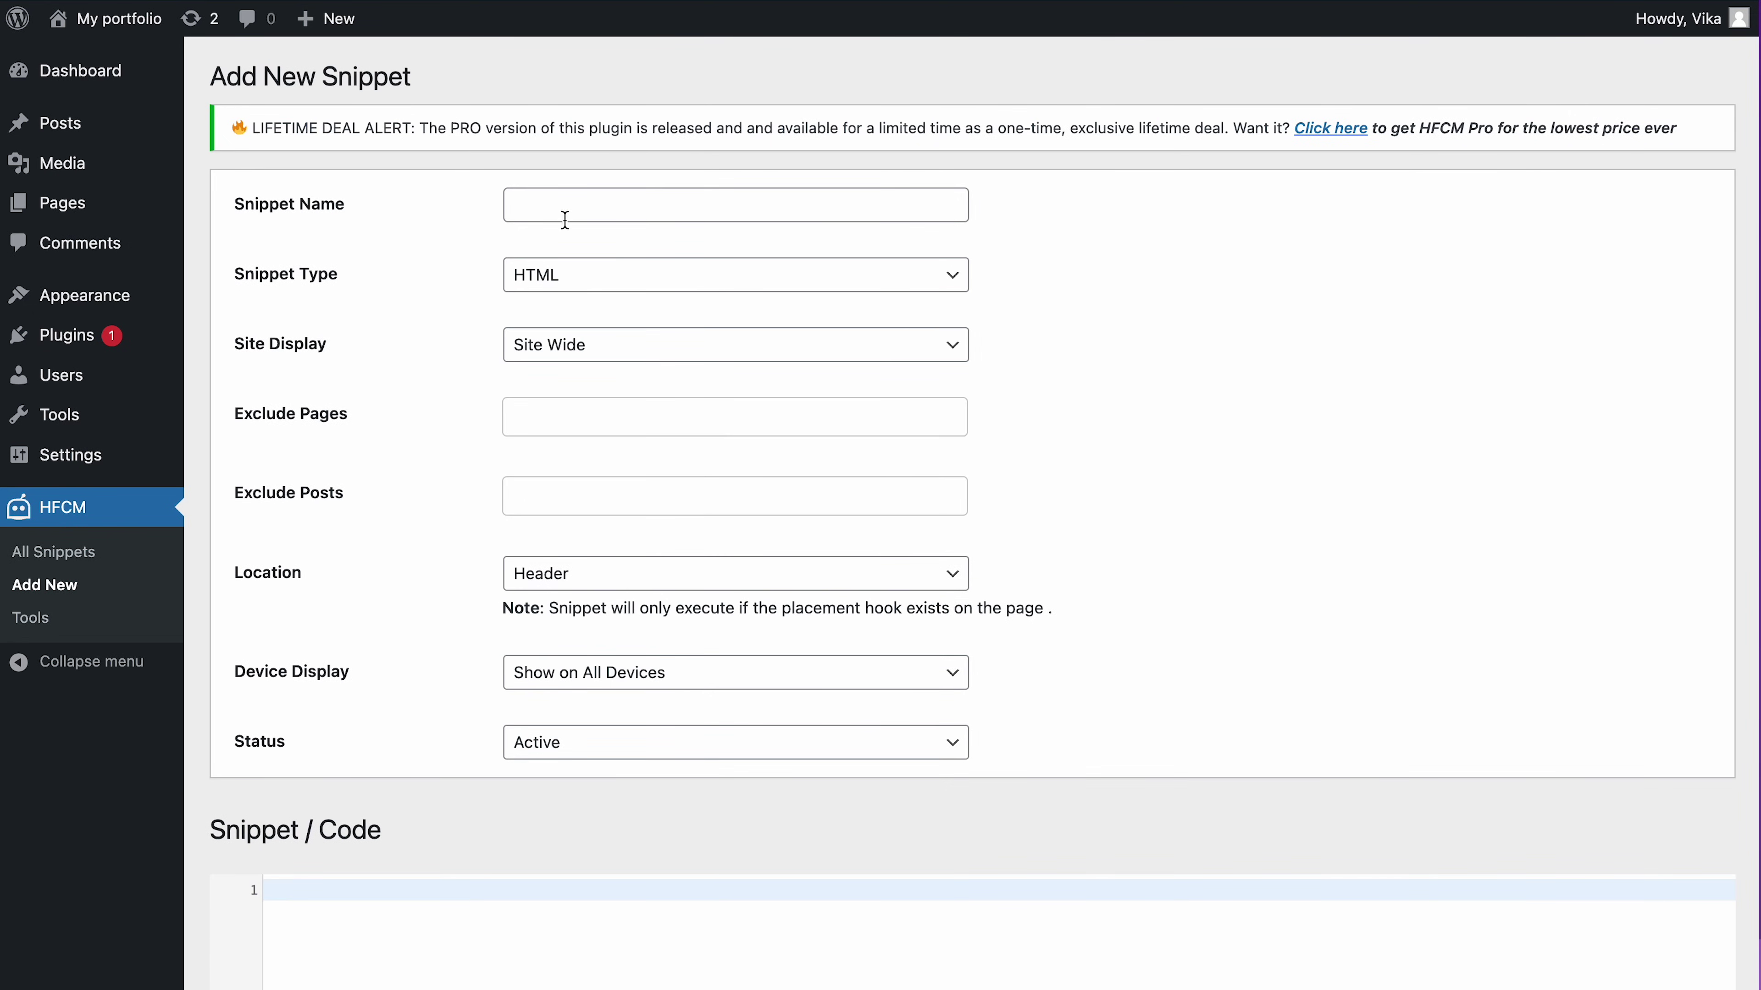
left_click(607, 214)
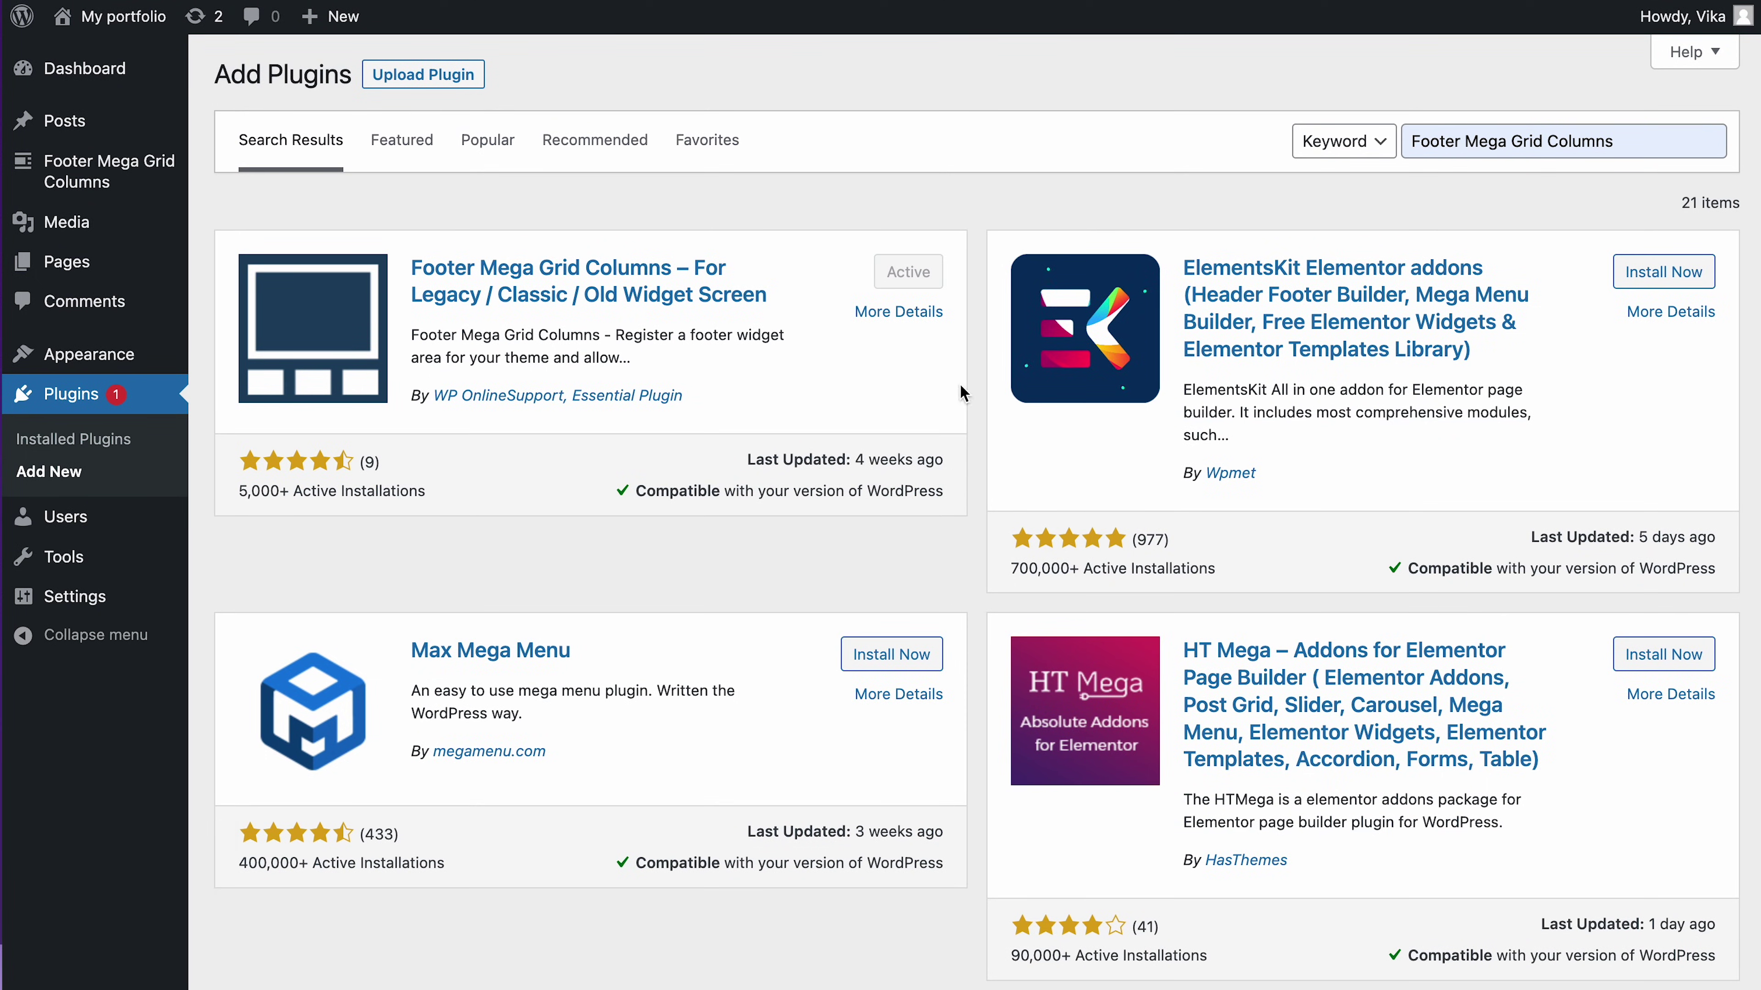
Step: Check Footer Mega Grid Columns' plugin details, then open its How It Works page
left_click(901, 313)
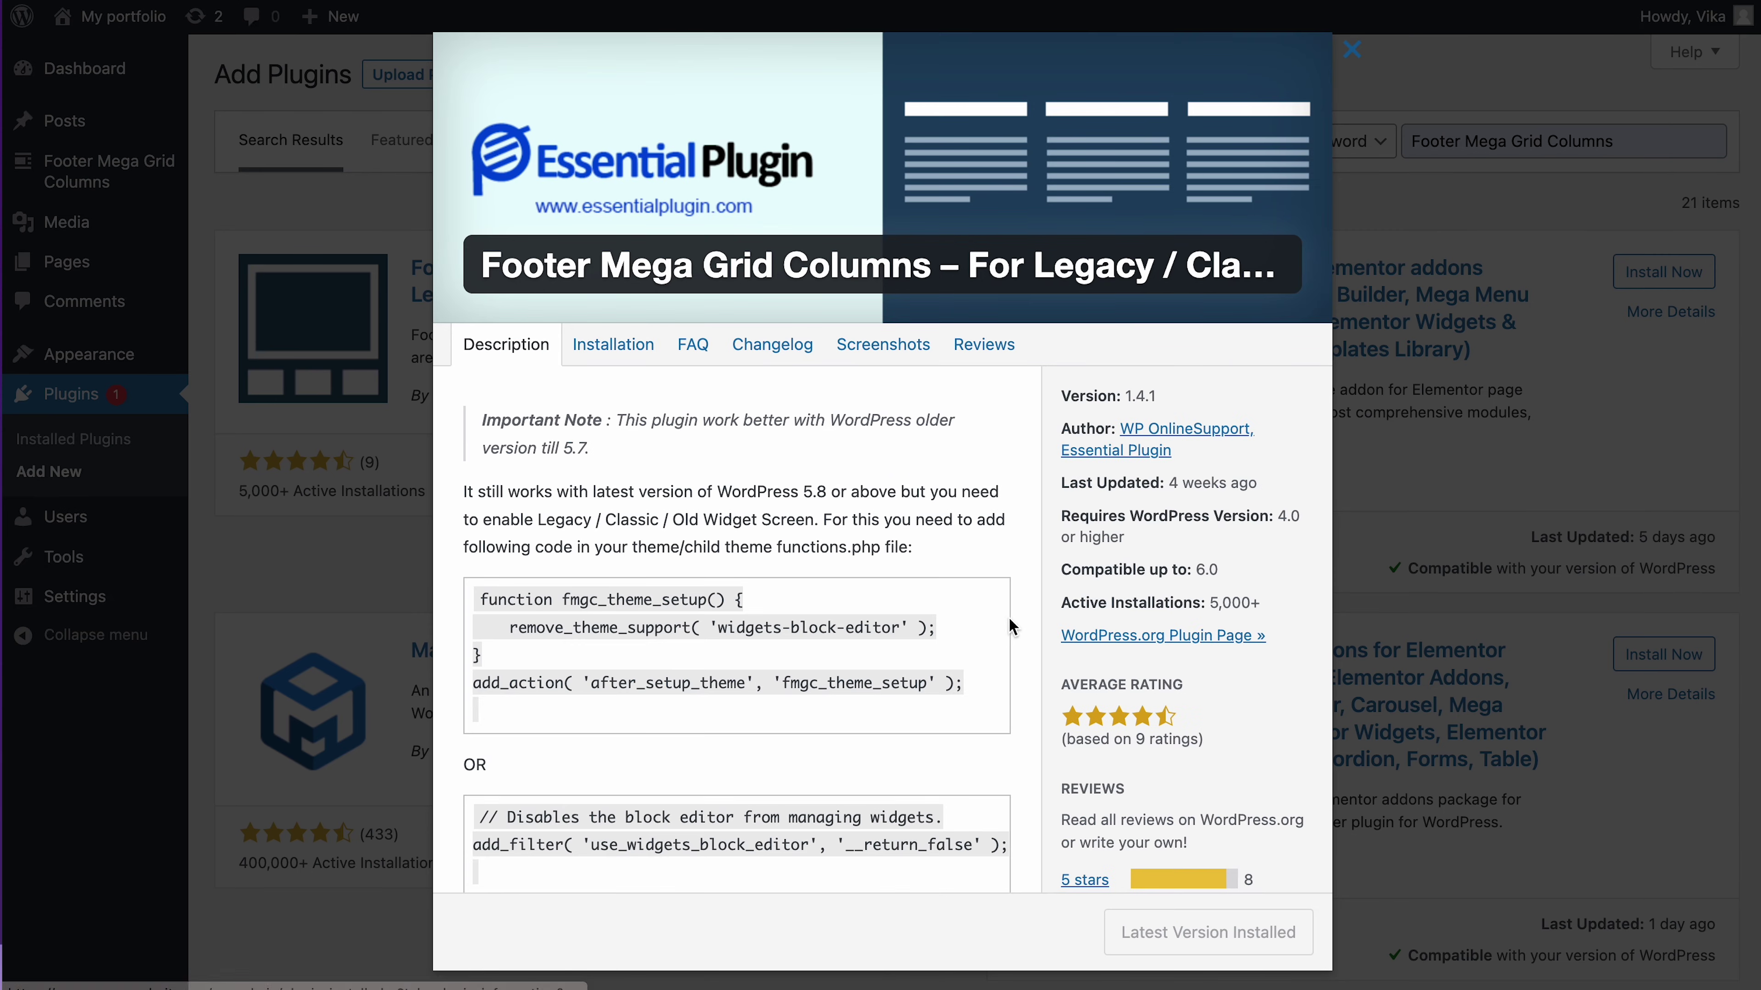
scroll(1023, 618, "down", 5)
scroll(1023, 619, "down", 4)
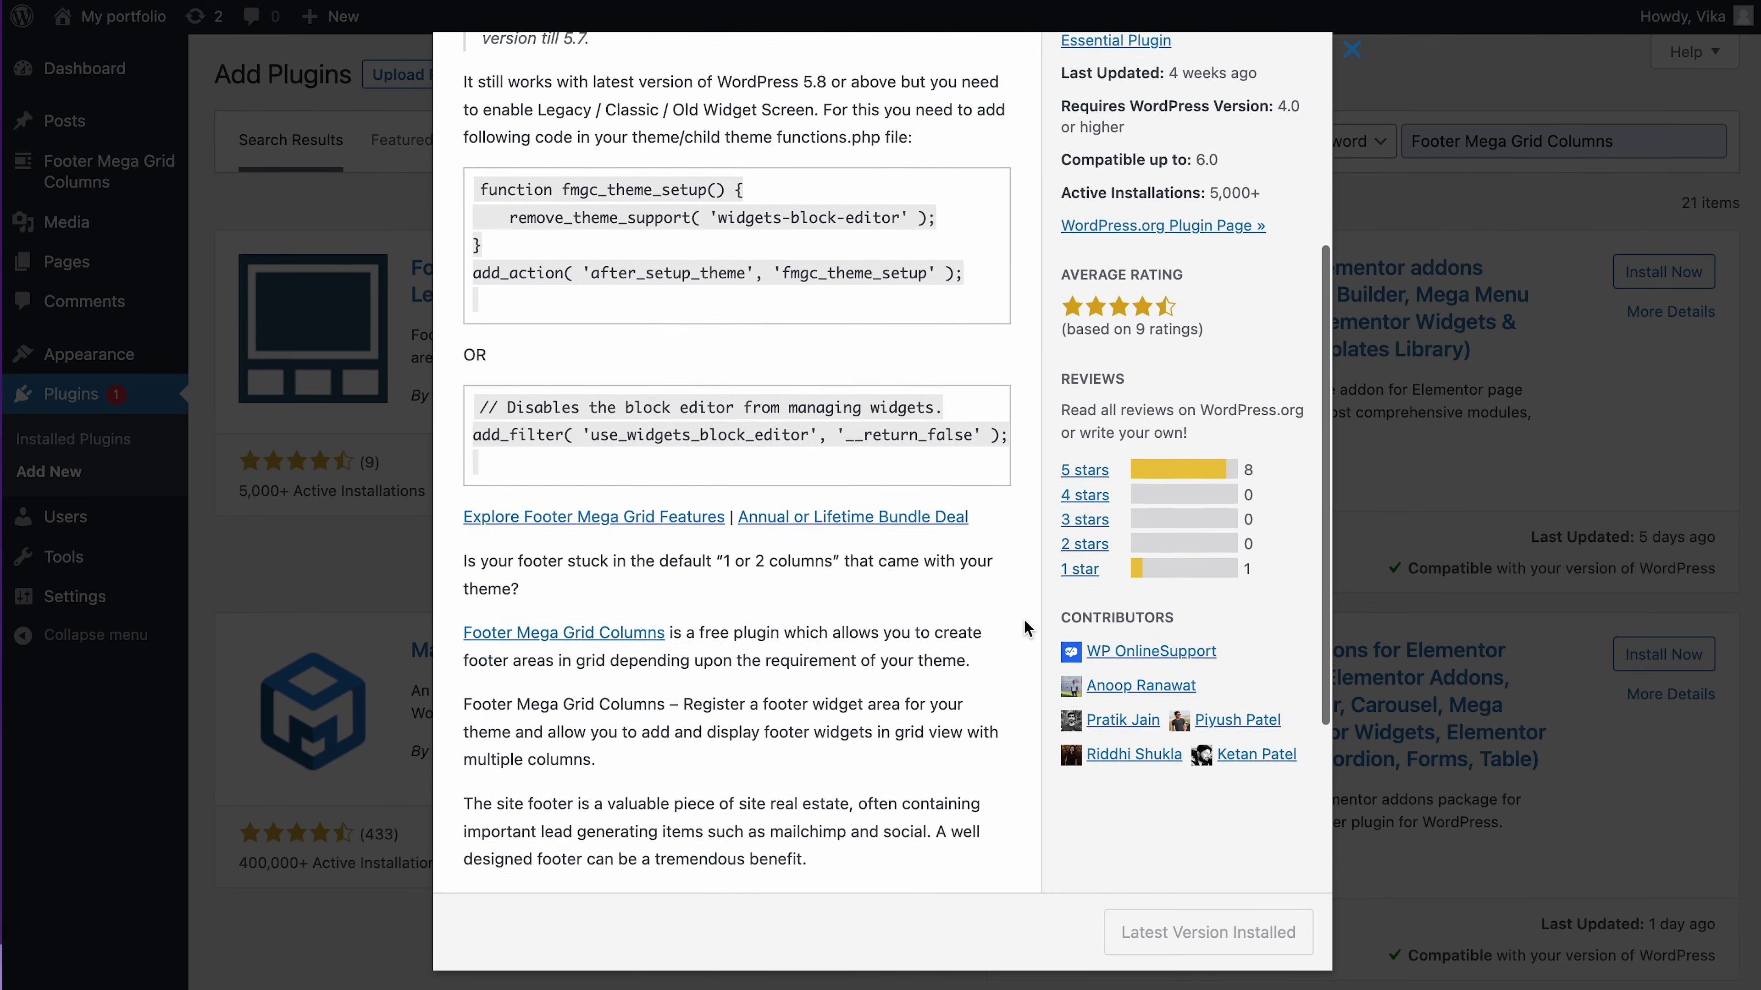
left_click(399, 323)
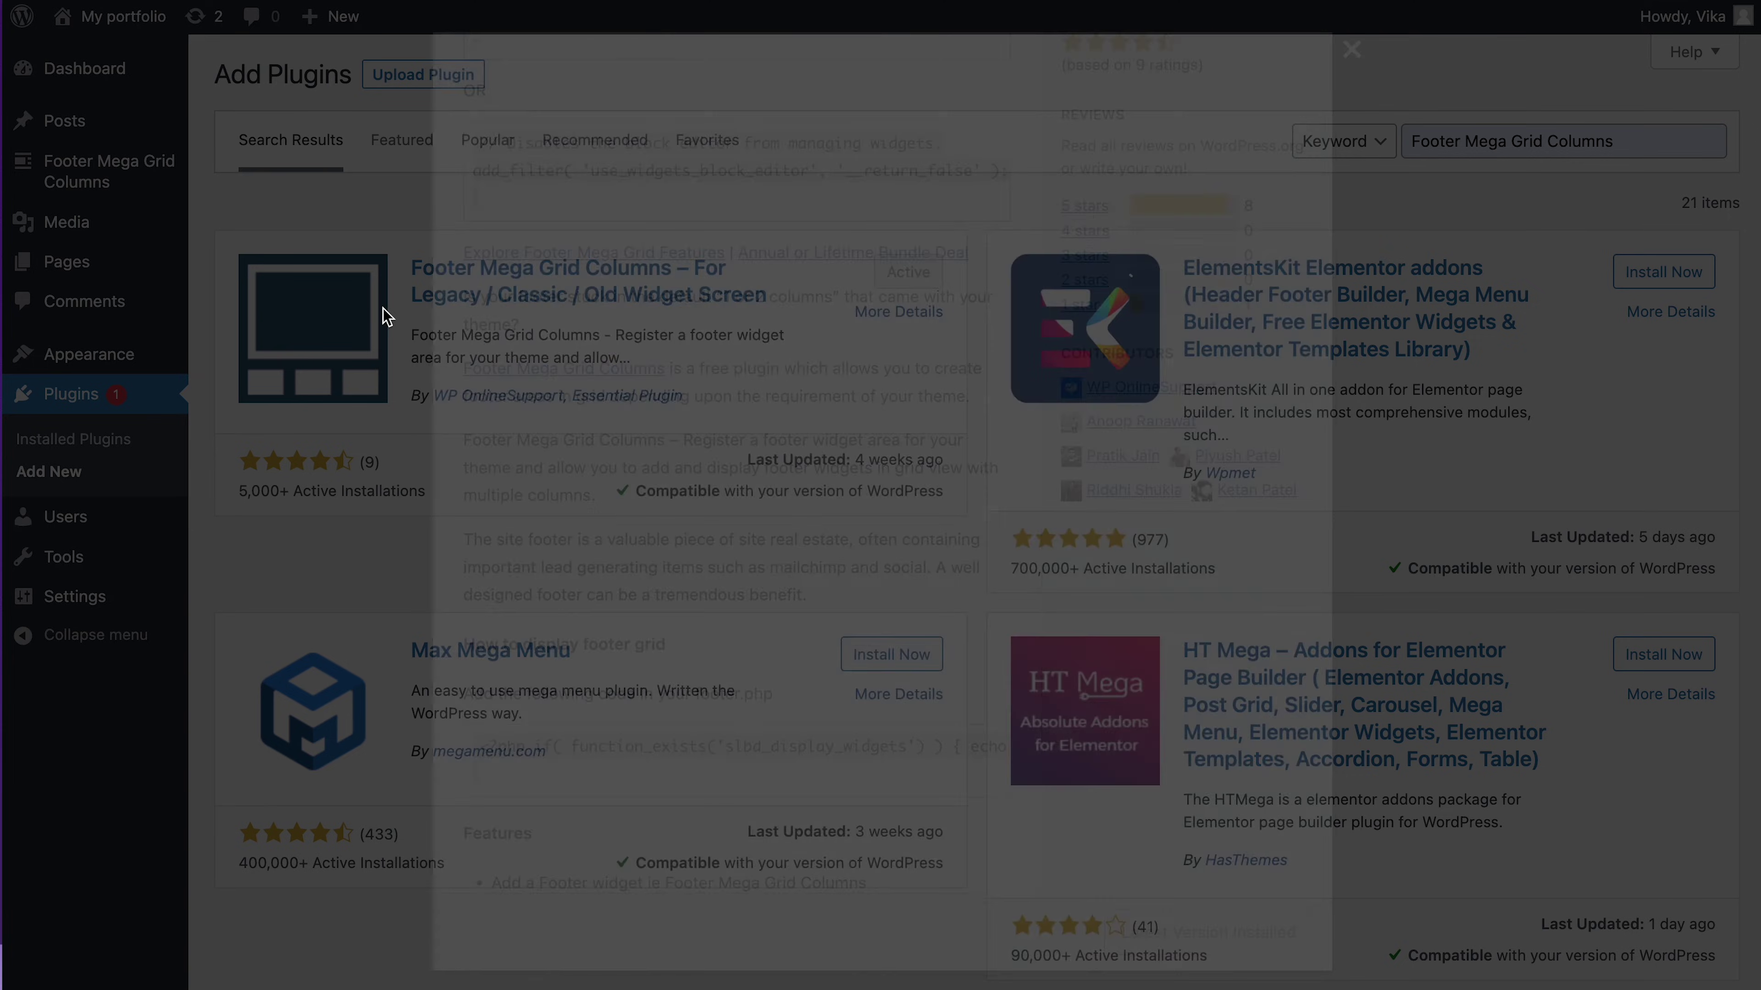
left_click(86, 186)
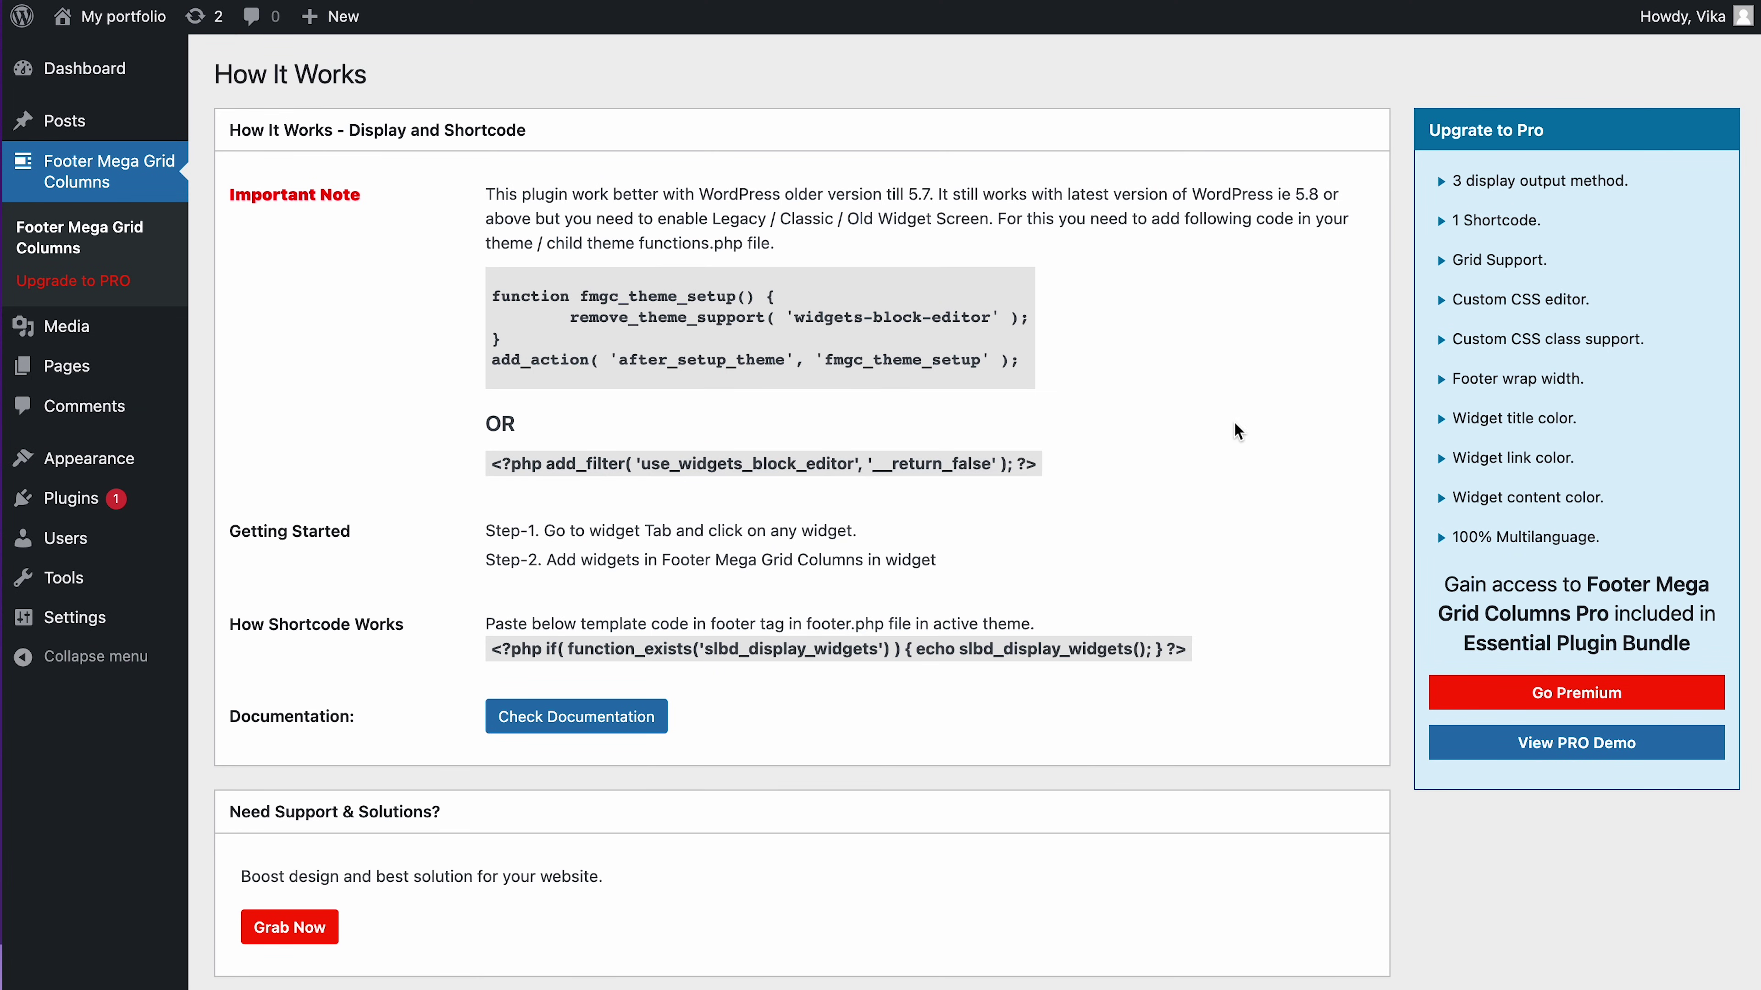